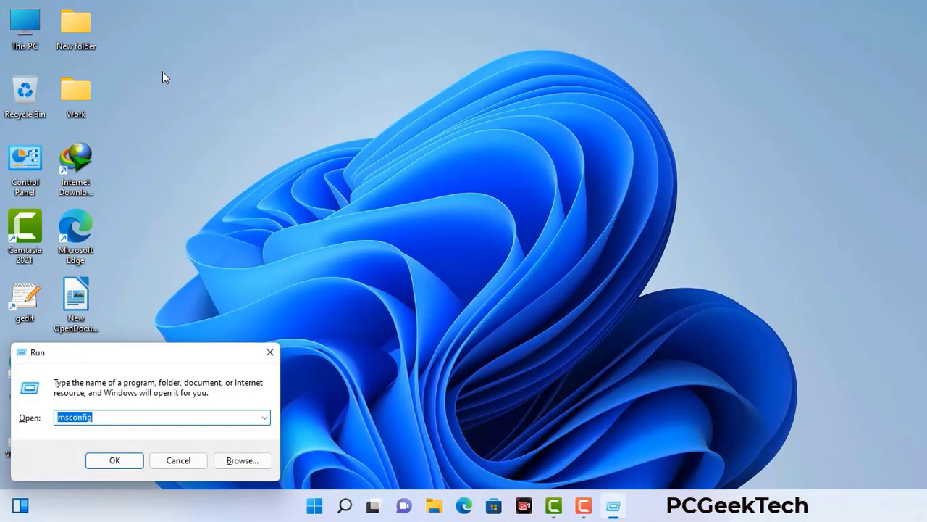
# - Open System Configuration by running msconfig
pyautogui.moveTo(159, 353); pyautogui.dragTo(407, 115)
pyautogui.click(369, 182)
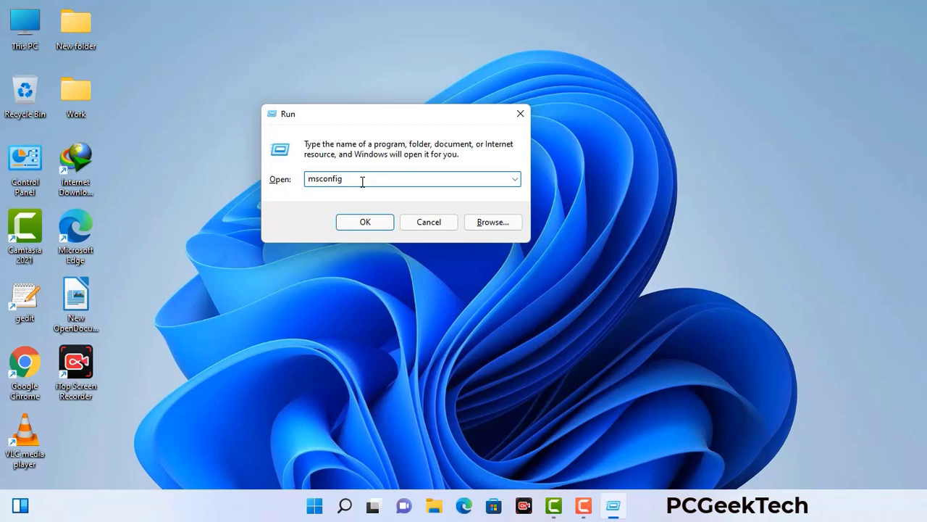
pyautogui.click(358, 226)
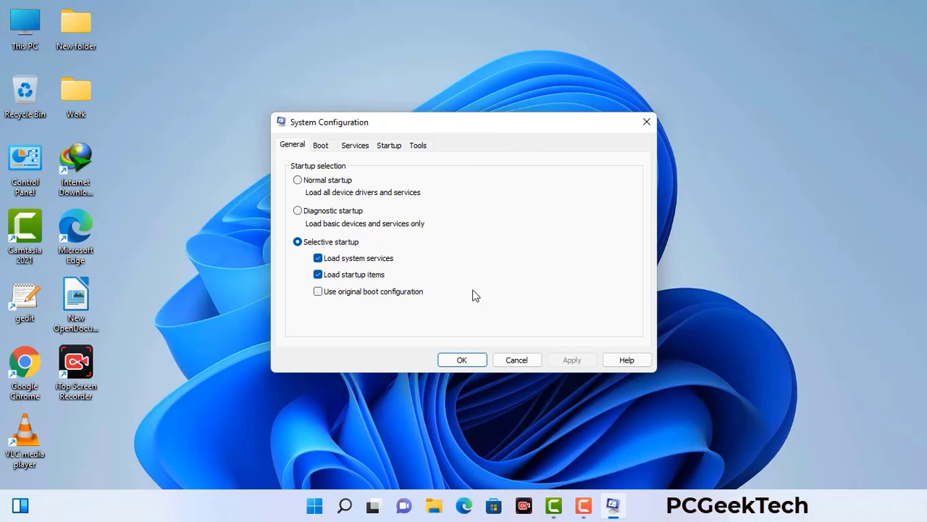
# - Enable Safe boot with the Network option for Windows 11, then apply and confirm the boot settings
pyautogui.click(322, 147)
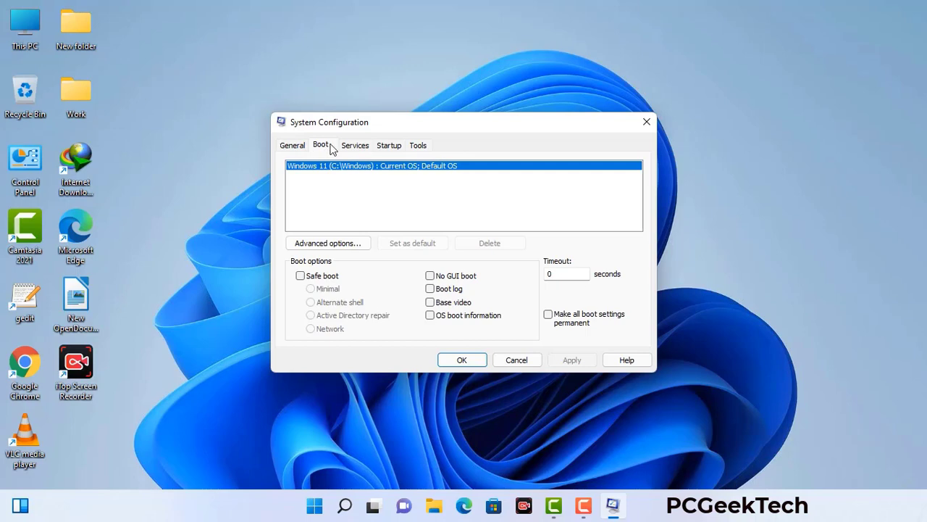
pyautogui.click(300, 276)
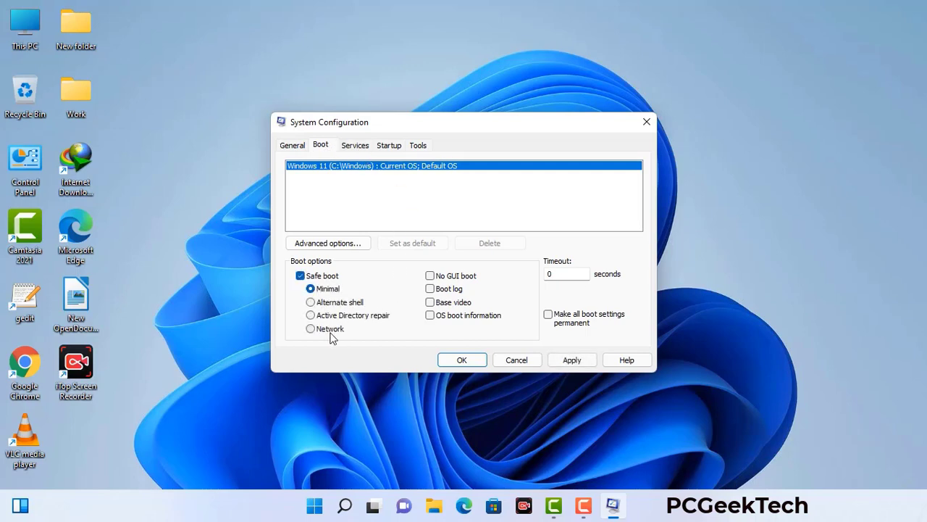
pyautogui.click(331, 331)
pyautogui.click(571, 361)
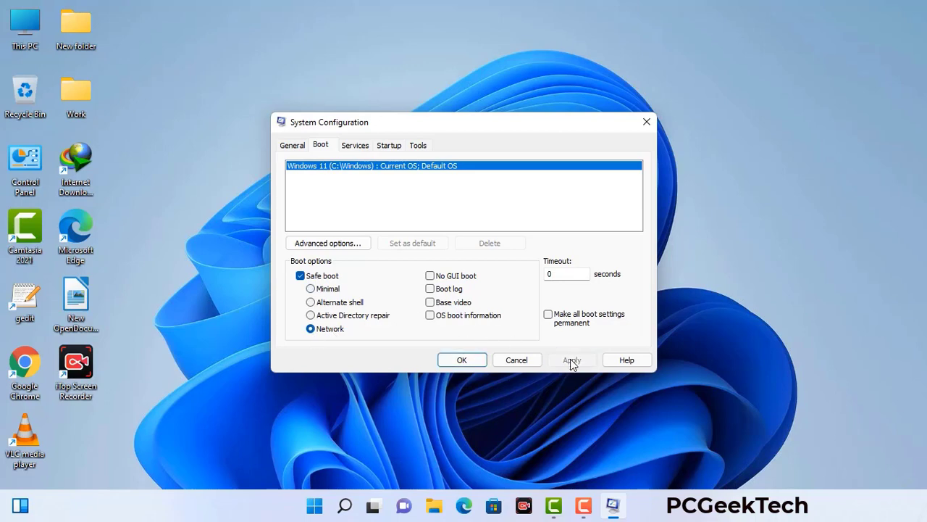
pyautogui.click(461, 360)
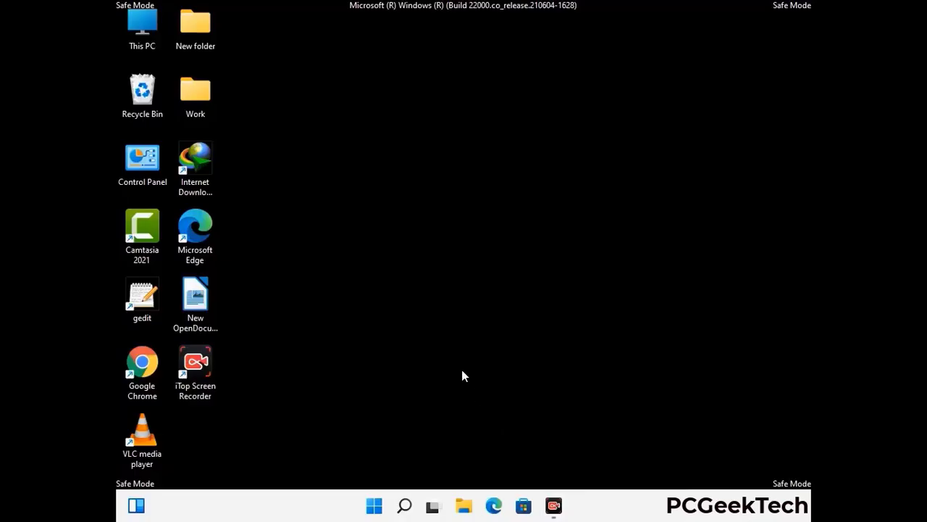
# - Set File Explorer Options in Control Panel to show hidden files, folders, and drives
pyautogui.doubleClick(142, 172)
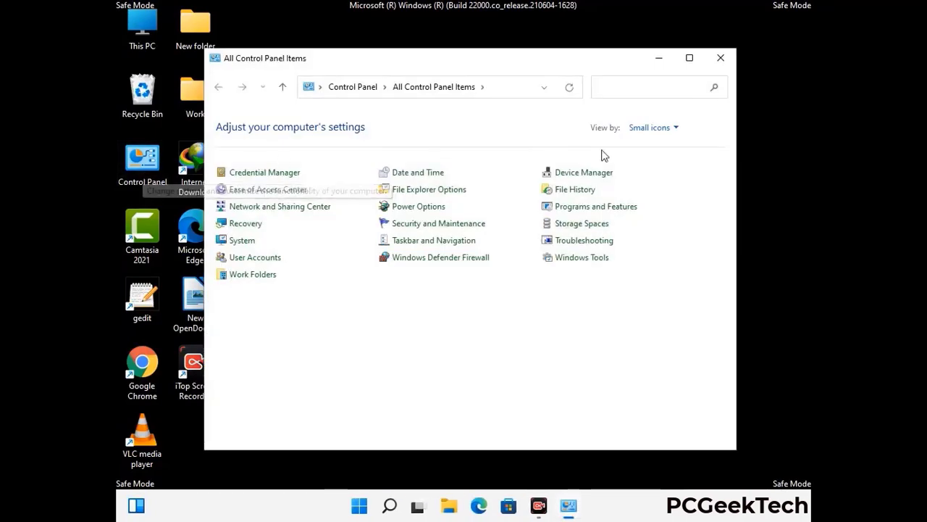
pyautogui.click(448, 196)
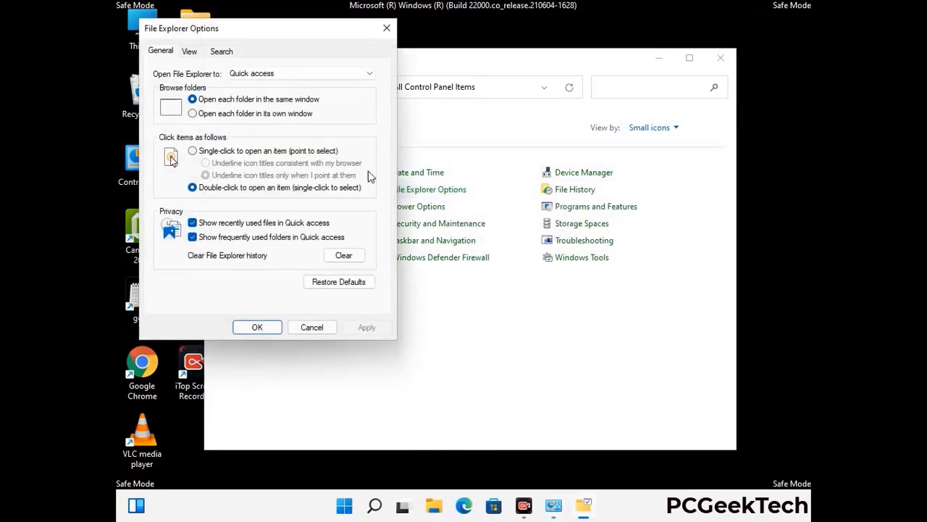
pyautogui.click(190, 51)
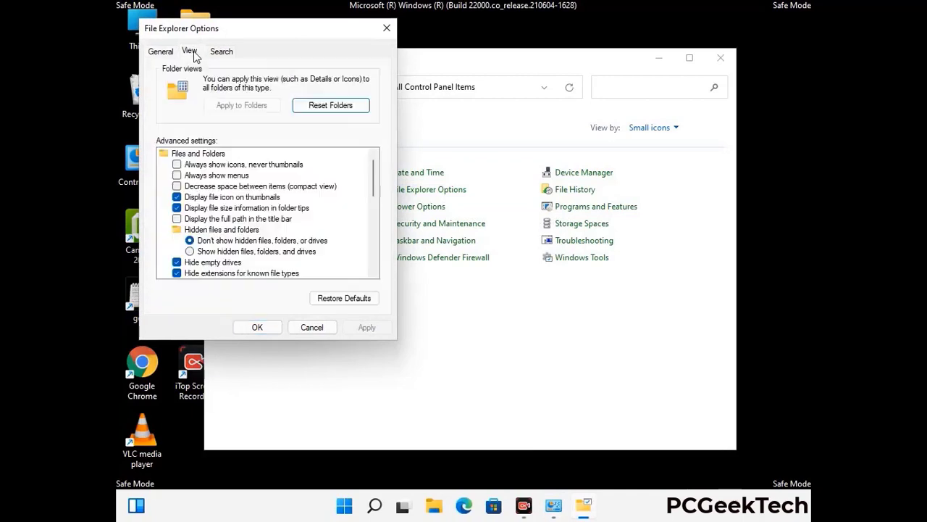
pyautogui.click(190, 251)
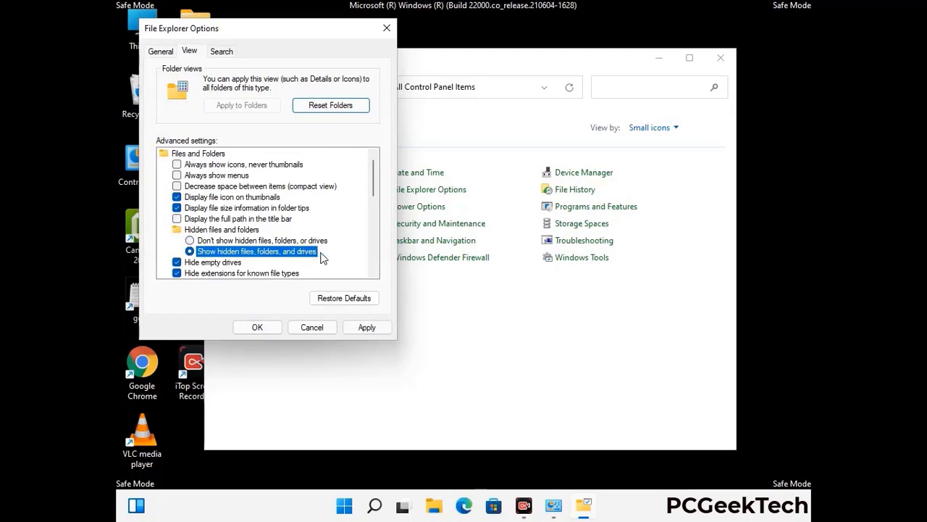
pyautogui.click(366, 328)
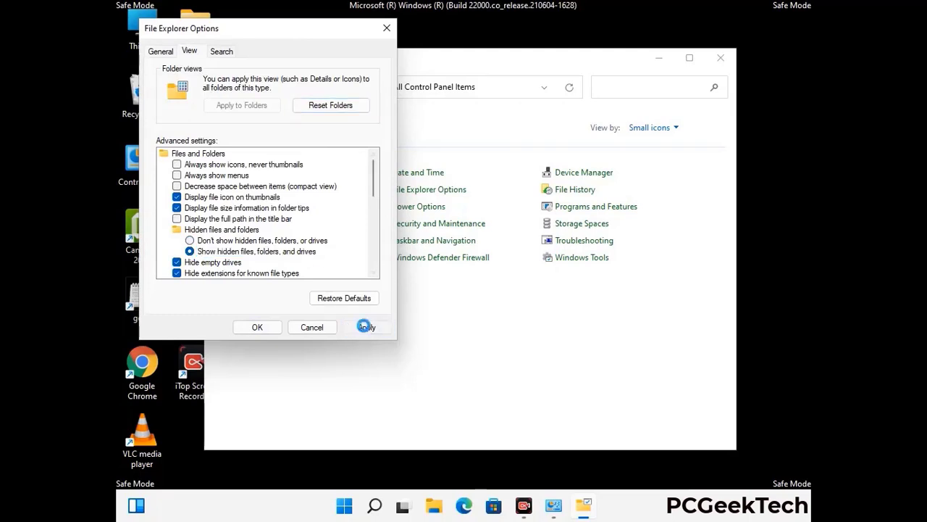
pyautogui.click(254, 327)
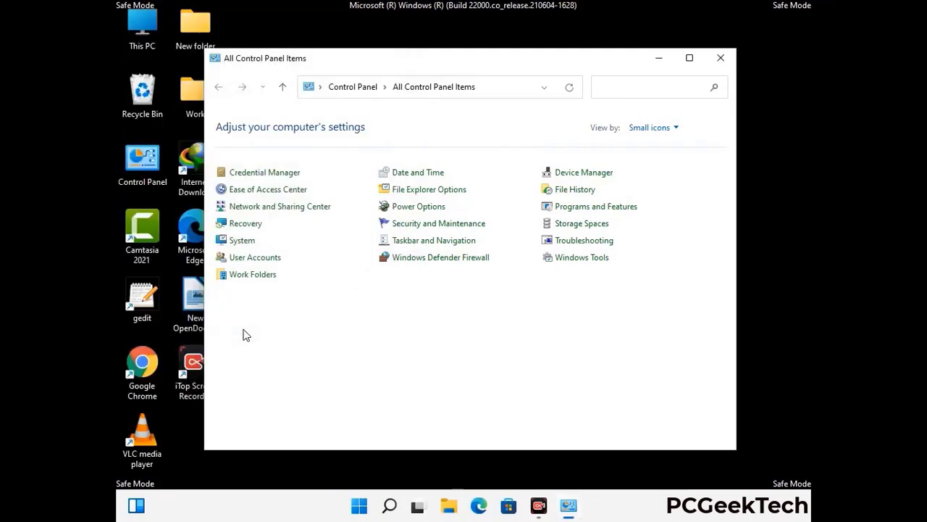
pyautogui.click(720, 59)
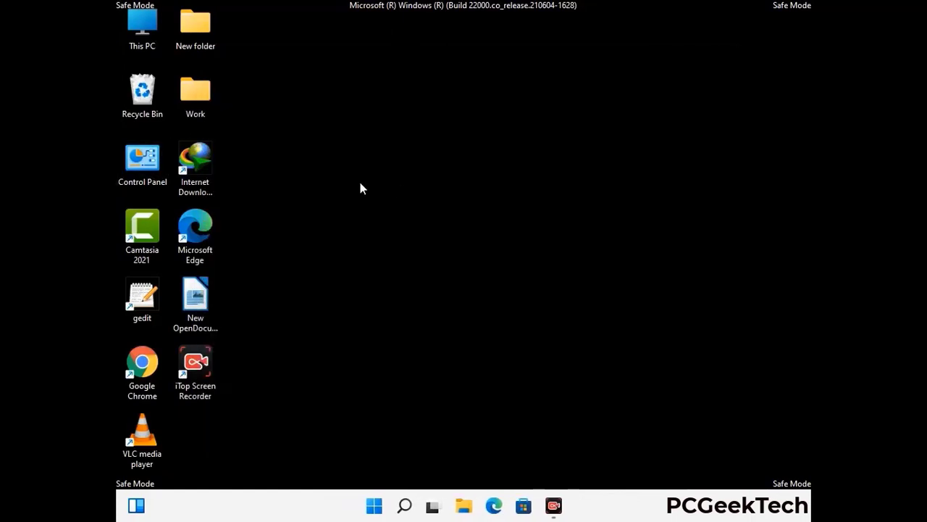
# - Open the folder C:\Windows\System32\drivers\etc in File Explorer
pyautogui.doubleClick(138, 45)
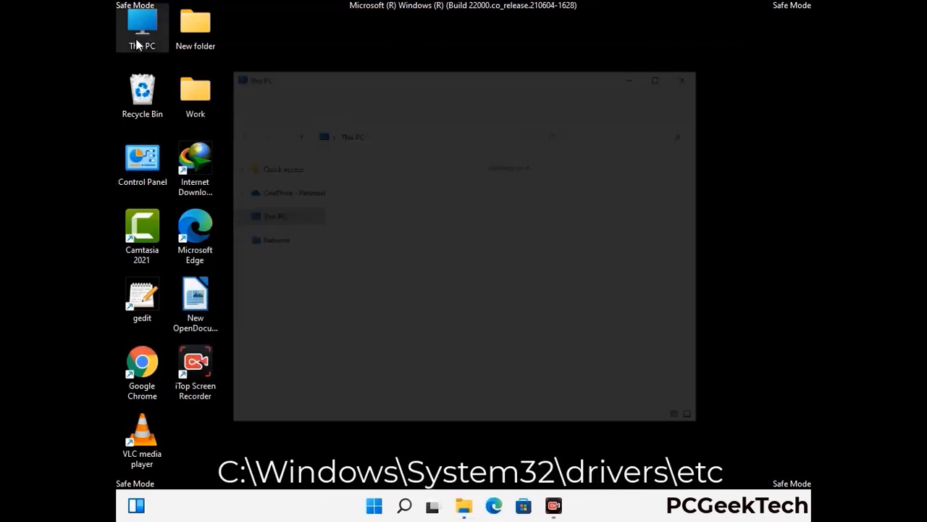
pyautogui.doubleClick(406, 319)
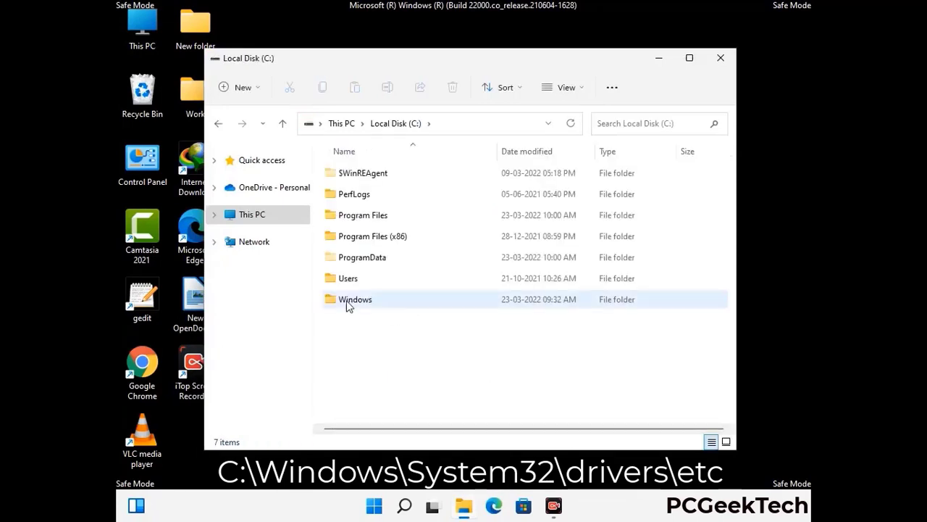
pyautogui.doubleClick(348, 305)
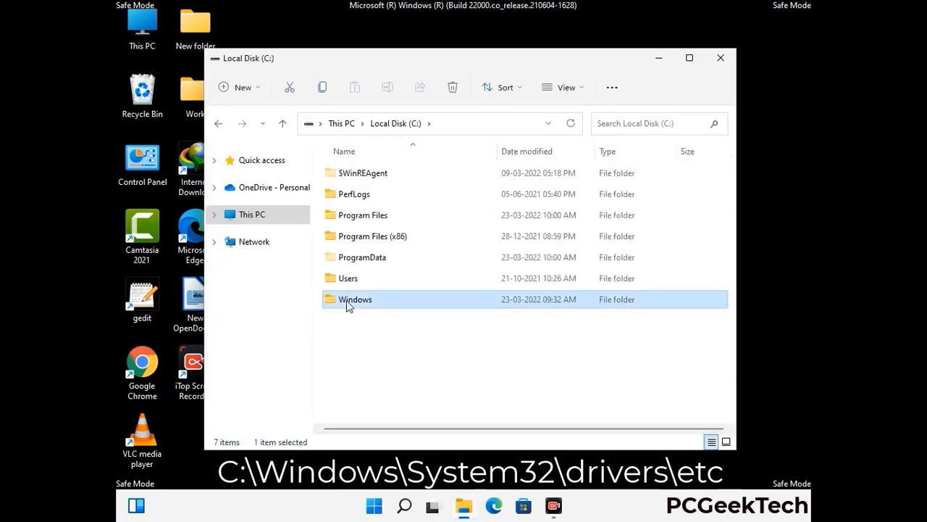
pyautogui.scroll(-6, 467, 307)
pyautogui.scroll(-15, 458, 313)
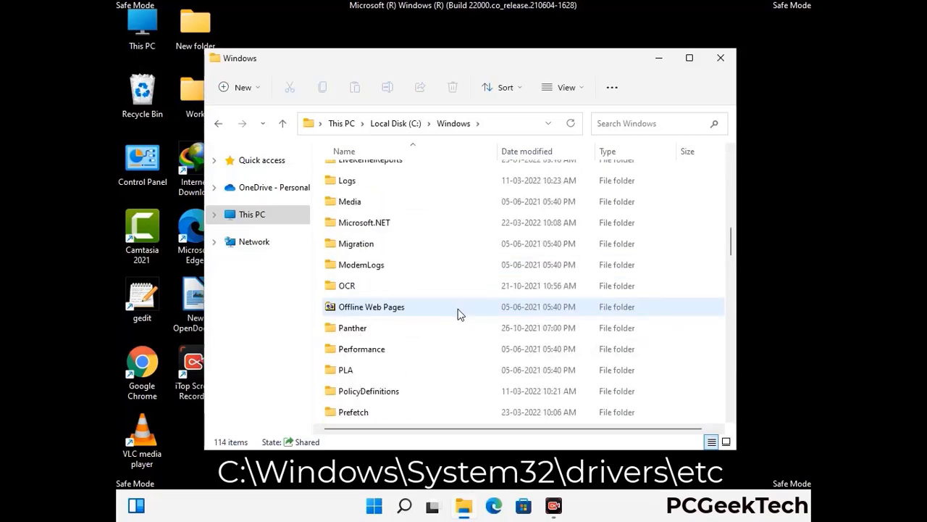
pyautogui.scroll(-2, 428, 337)
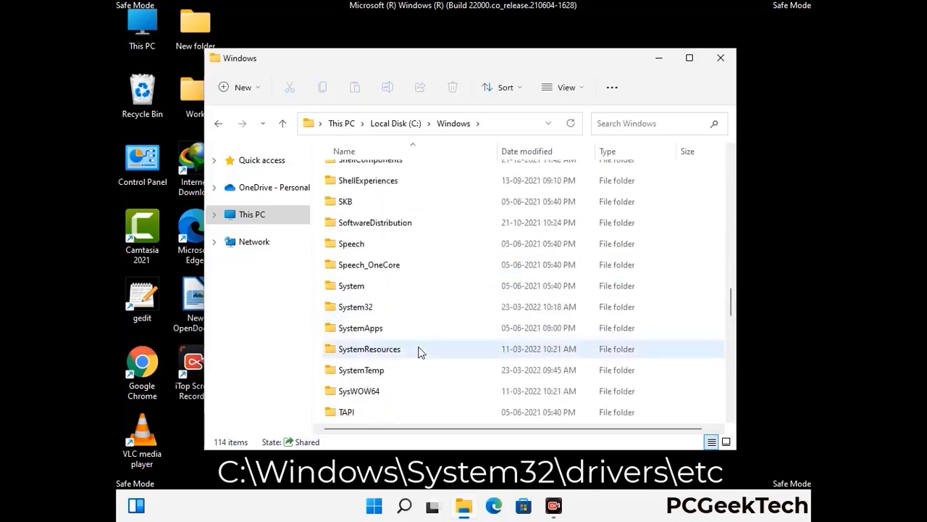
pyautogui.doubleClick(355, 306)
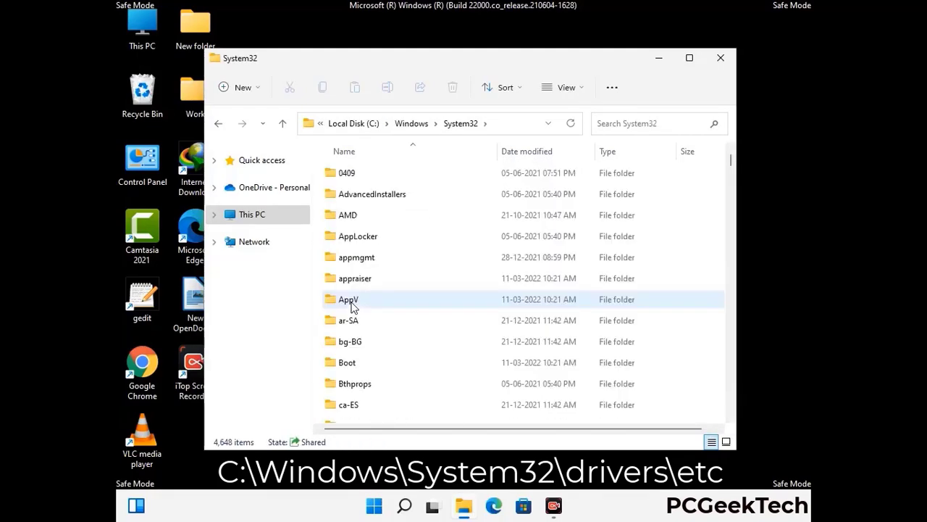
pyautogui.scroll(-5, 399, 316)
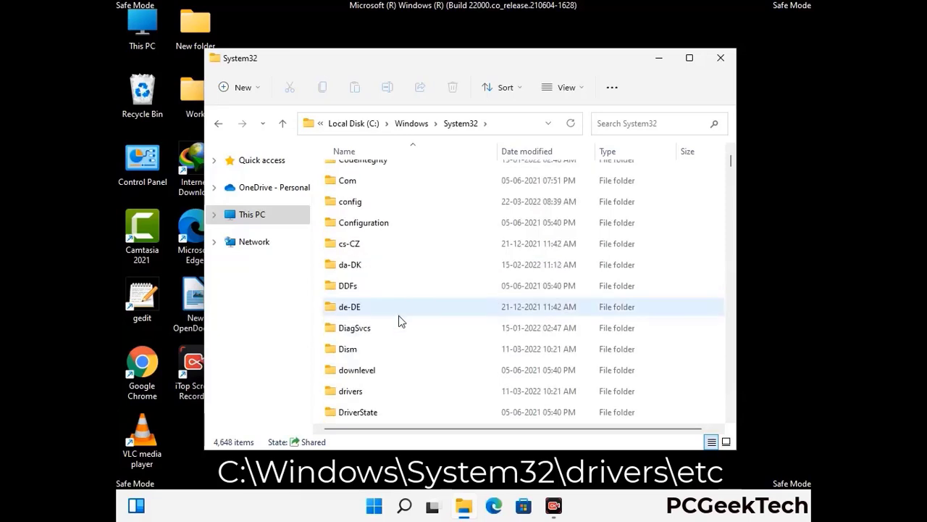
pyautogui.doubleClick(360, 396)
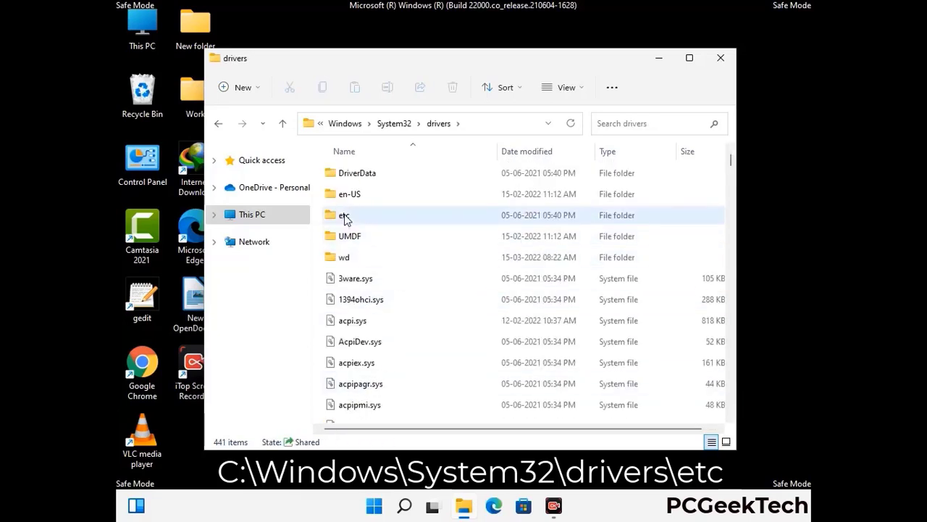
pyautogui.doubleClick(345, 215)
# - Open the hosts file in Notepad and move its window so the whole text is readable
pyautogui.click(355, 183)
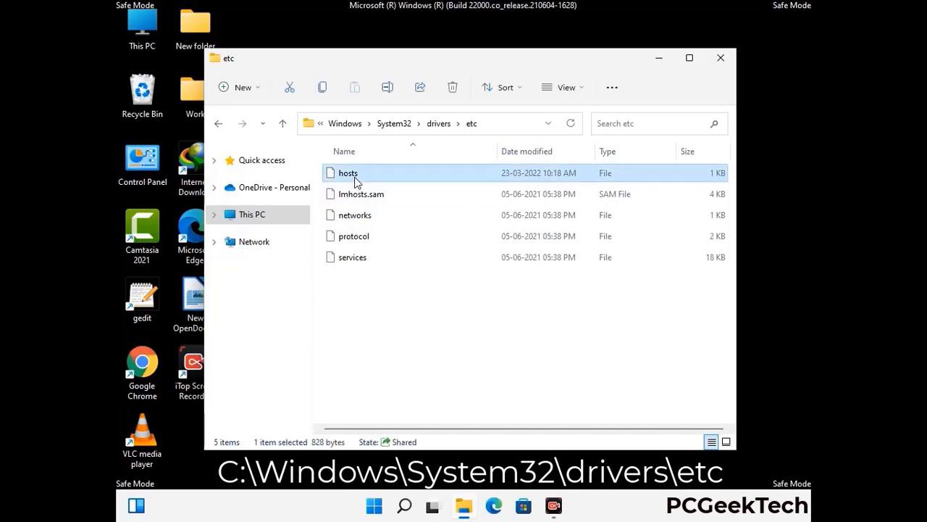
pyautogui.doubleClick(355, 183)
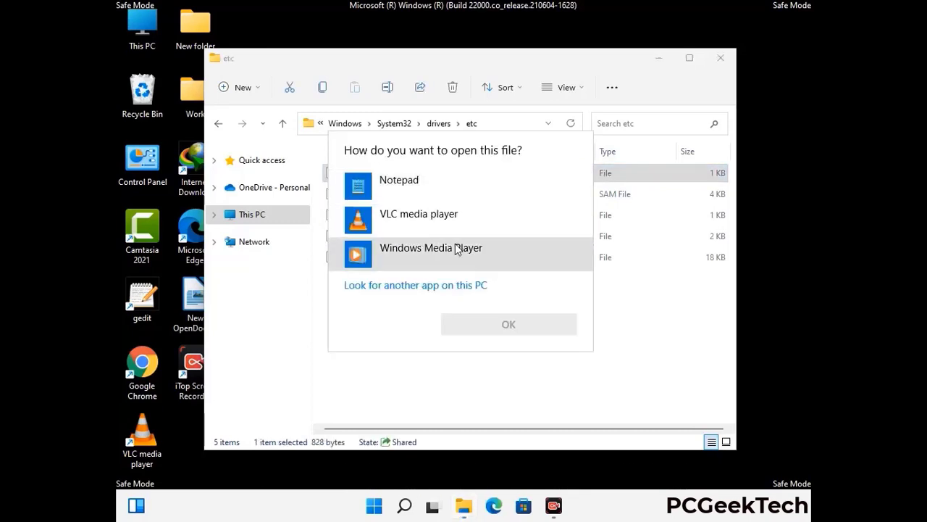
pyautogui.click(411, 185)
pyautogui.click(508, 326)
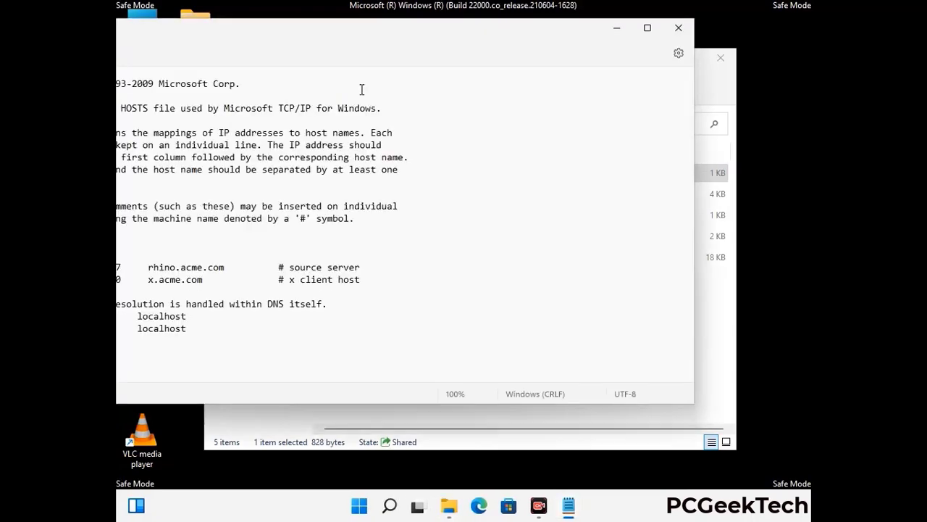
pyautogui.moveTo(349, 34); pyautogui.dragTo(466, 41)
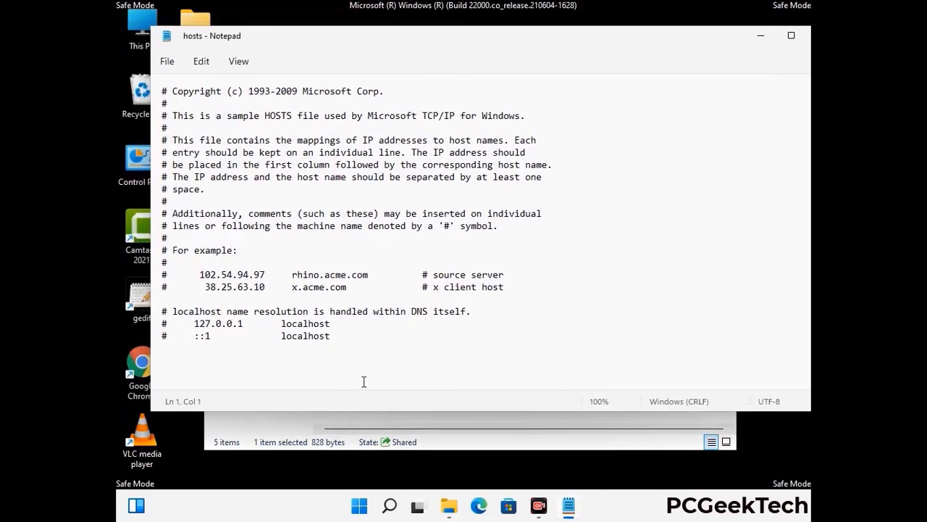
# - Add a blank line after the ::1 localhost entry and save the hosts file
pyautogui.click(348, 338)
pyautogui.press('Return')
pyautogui.click(167, 63)
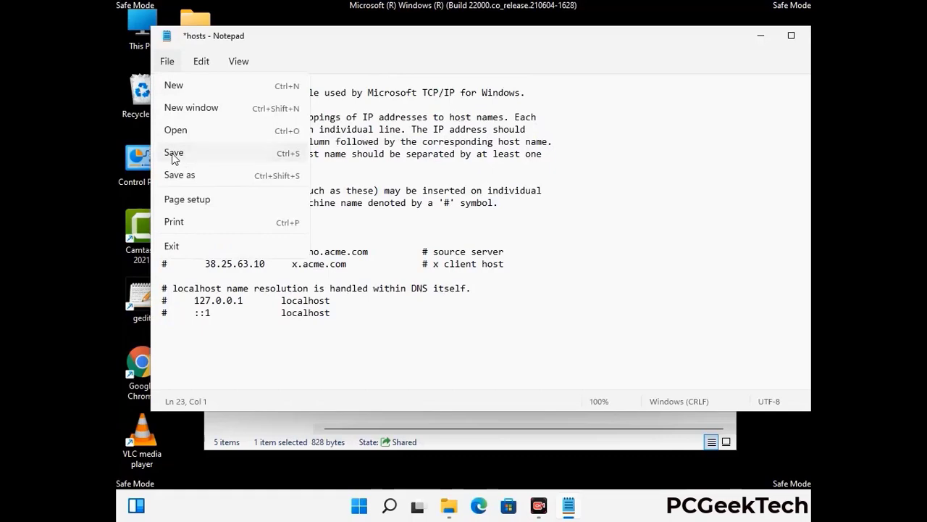
pyautogui.click(236, 155)
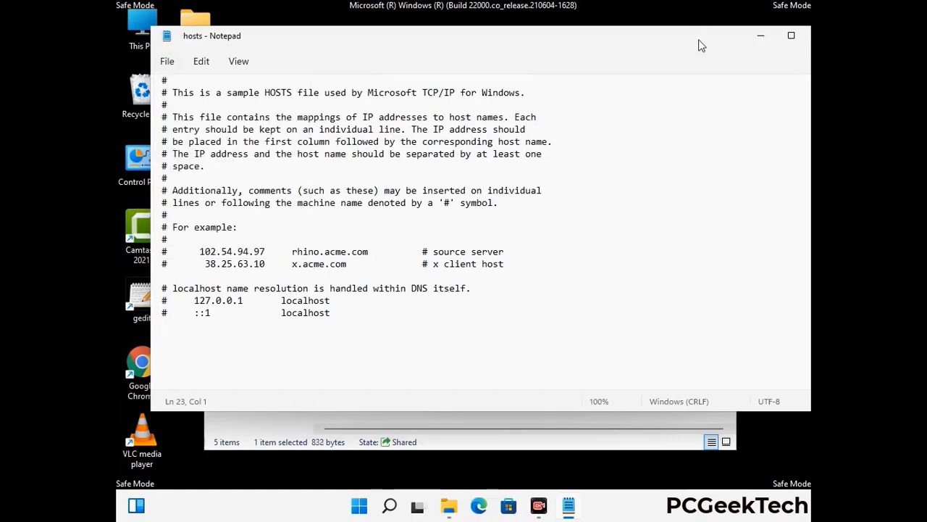
# - Close the hosts file and the etc folder window
pyautogui.moveTo(699, 33); pyautogui.dragTo(627, 35)
pyautogui.click(719, 40)
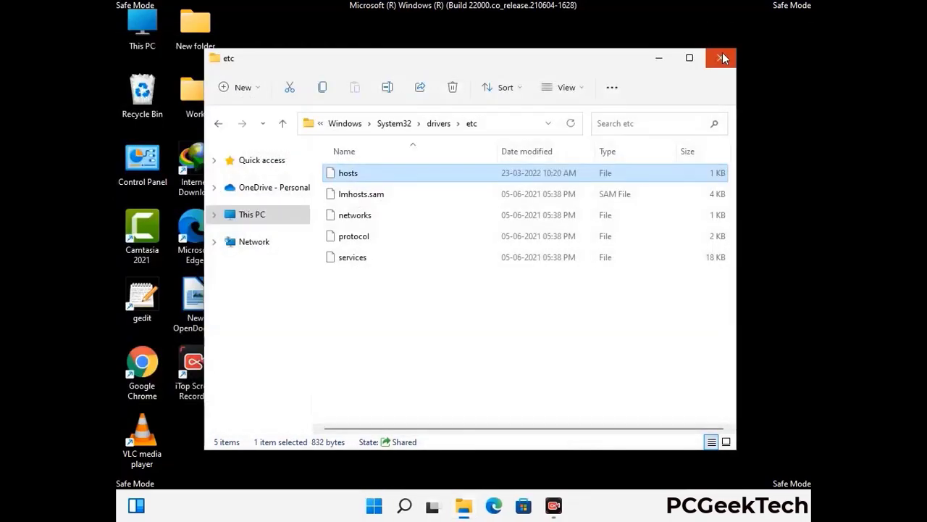
pyautogui.click(721, 55)
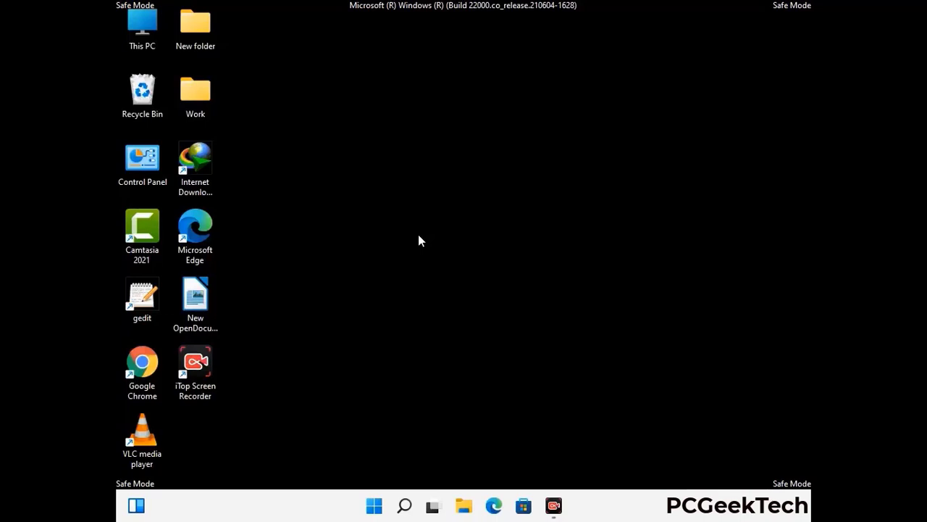
# - Open the AppData Roaming folder by running %appdata% and look through its subfolders
pyautogui.press('super+r')
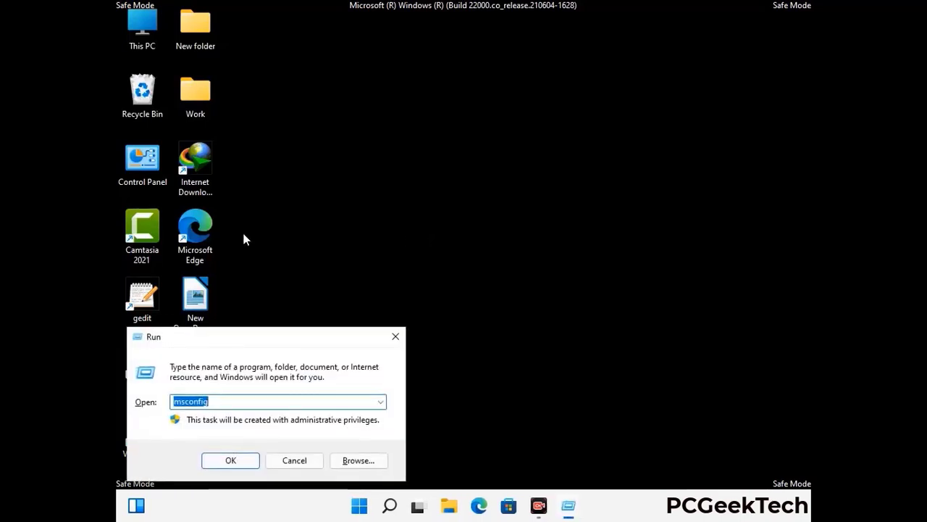
pyautogui.moveTo(264, 334); pyautogui.dragTo(432, 144)
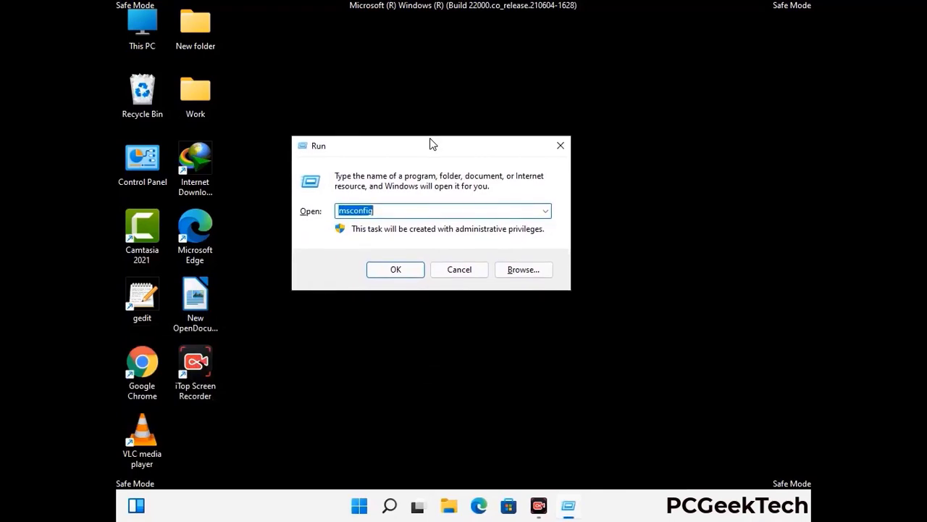
pyautogui.write('%')
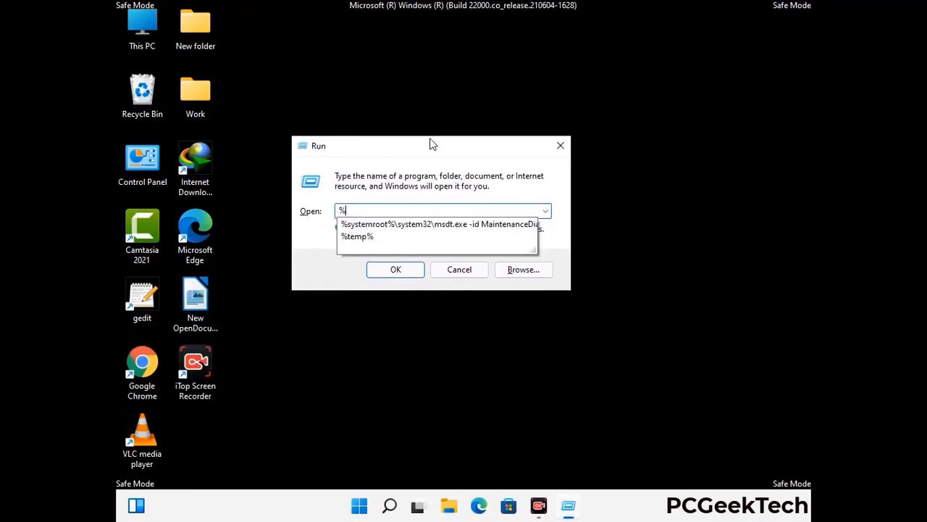
pyautogui.write('appdata%')
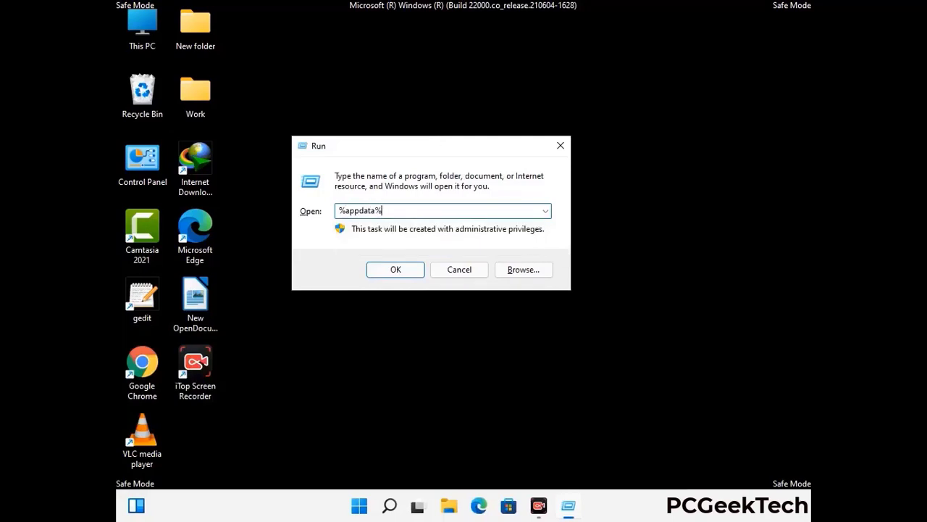
pyautogui.press('Return')
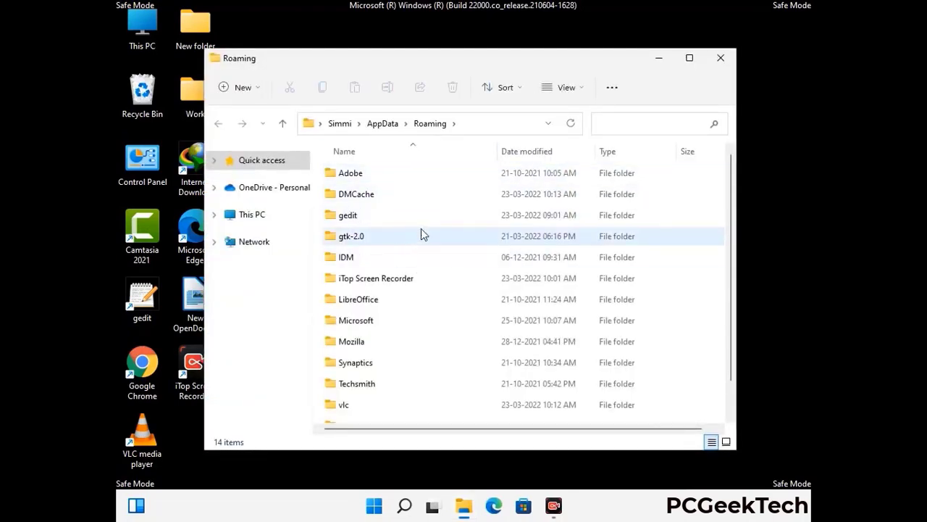
pyautogui.scroll(-1, 435, 263)
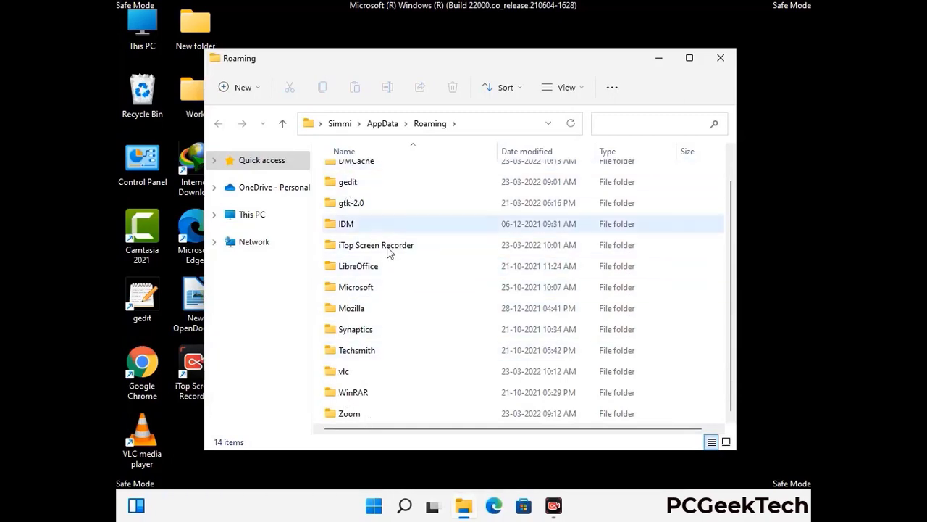
# - Delete the Zoom folder from the AppData Roaming folder and close the folder window
pyautogui.scroll(1, 362, 231)
pyautogui.scroll(-1, 378, 330)
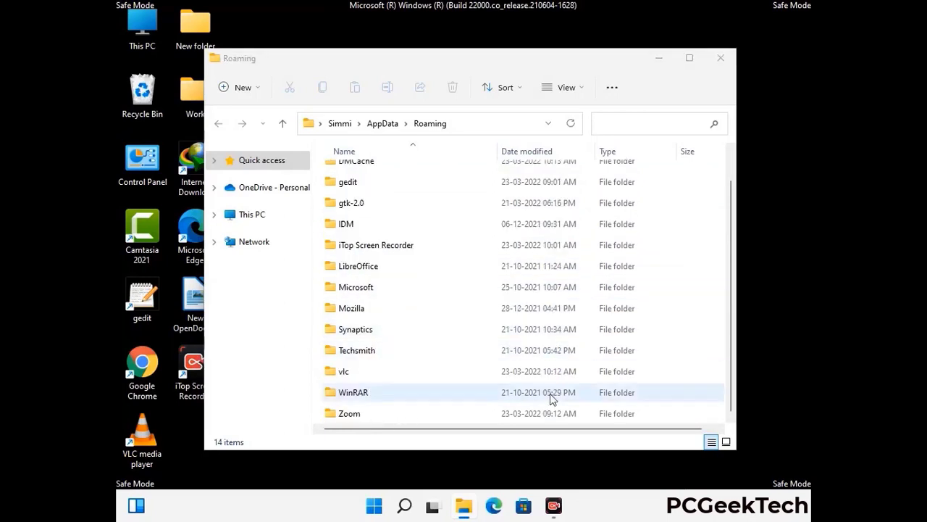
pyautogui.click(519, 413)
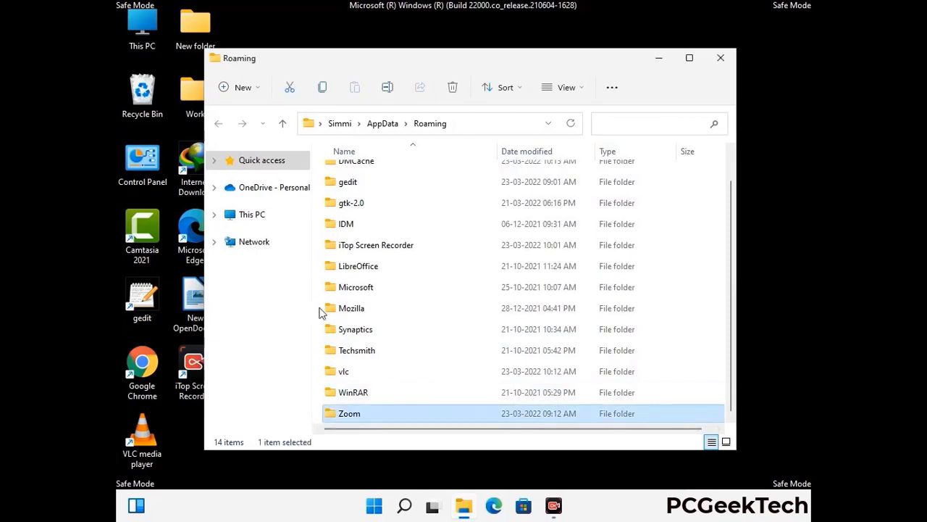
pyautogui.click(453, 87)
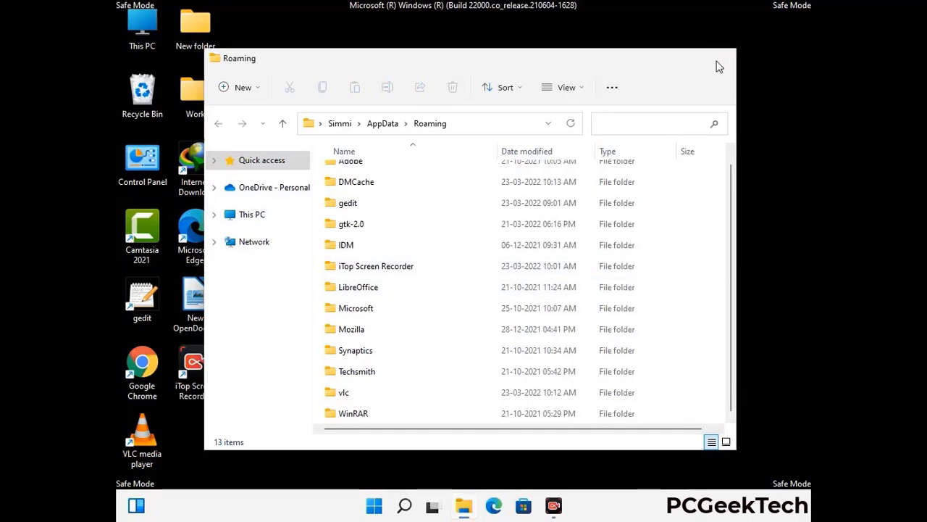
pyautogui.click(720, 60)
# - Move the Run dialog to mid-screen and run %LocalAppData% to open the AppData Local folder
pyautogui.press('super+r')
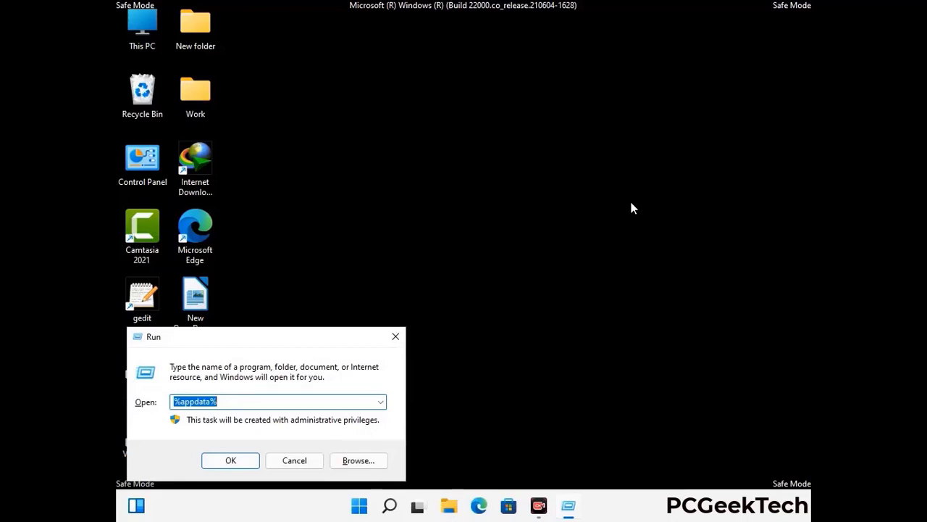
pyautogui.moveTo(291, 345); pyautogui.dragTo(486, 184)
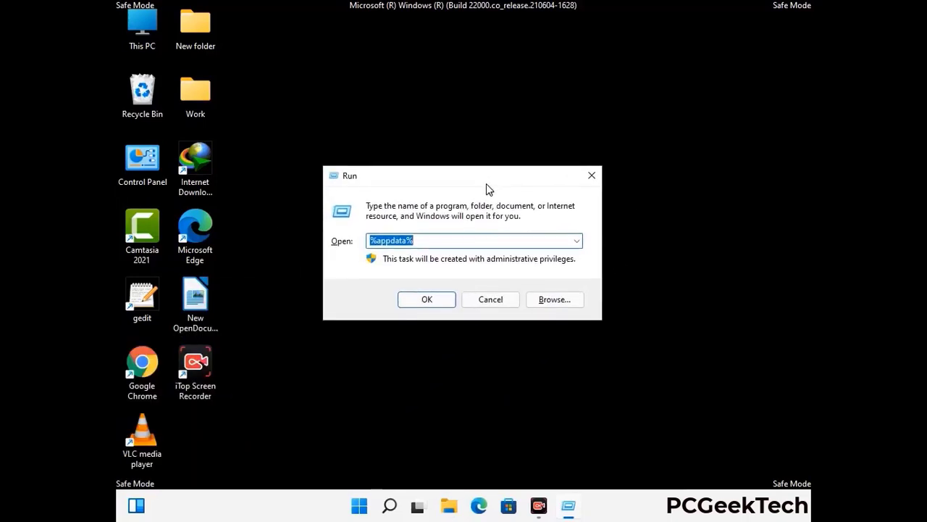
pyautogui.write('%Loca')
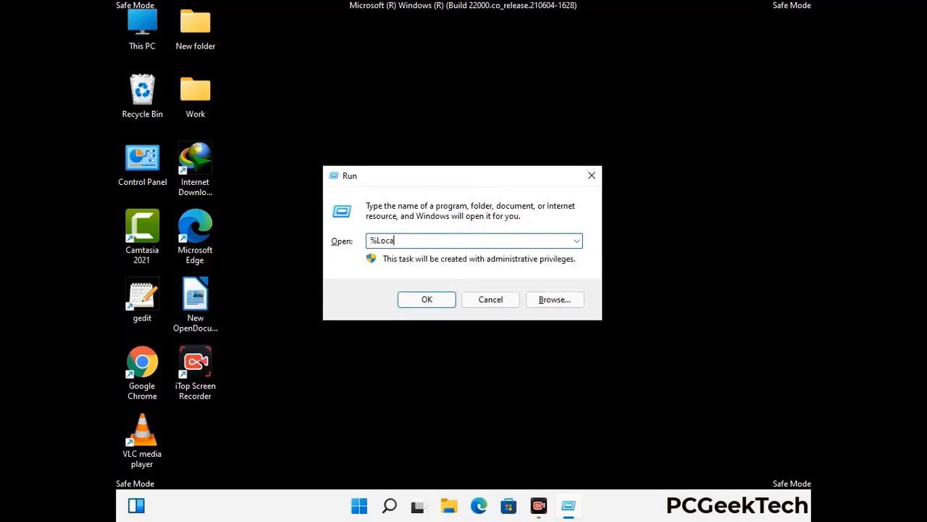
pyautogui.write('lAppData%')
pyautogui.press('Return')
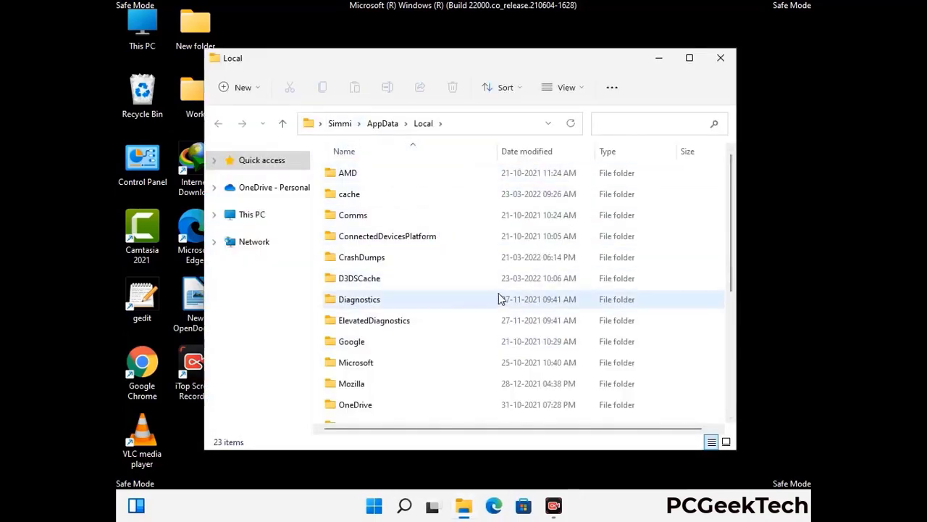
# - Delete the Mozilla folder from the AppData Local folder and close the folder window
pyautogui.scroll(-1, 388, 322)
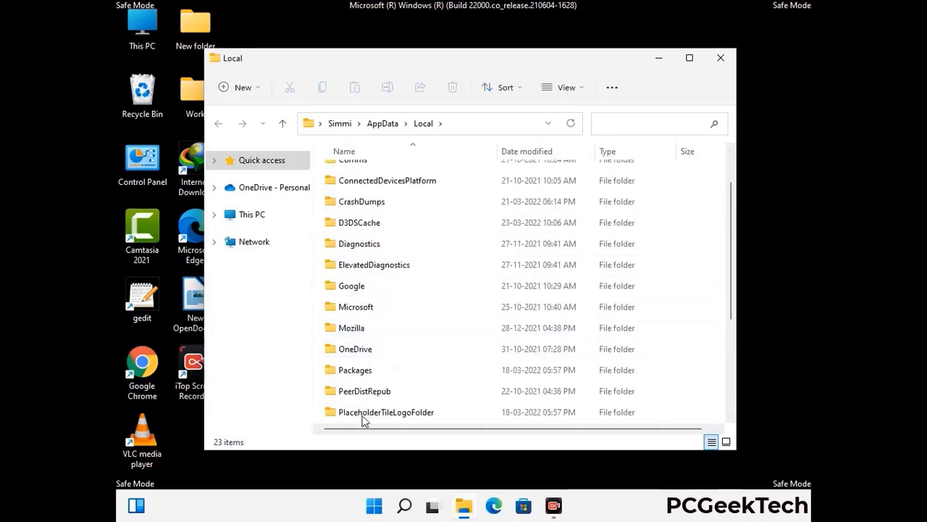
pyautogui.click(362, 331)
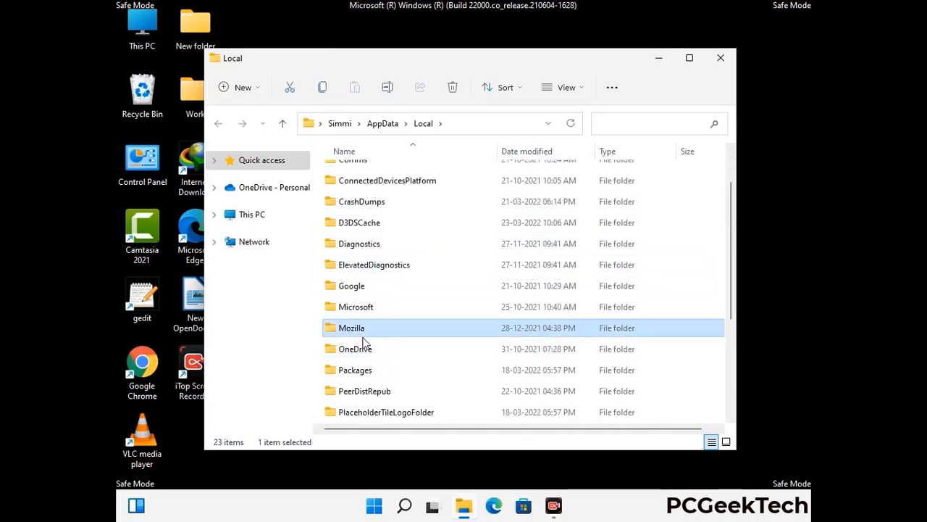
pyautogui.press('Tab')
pyautogui.click(452, 87)
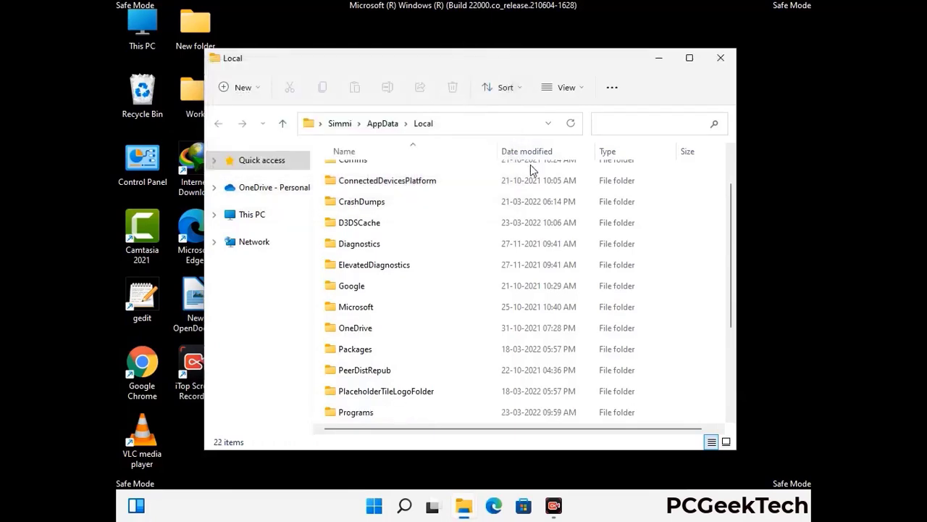
pyautogui.click(721, 60)
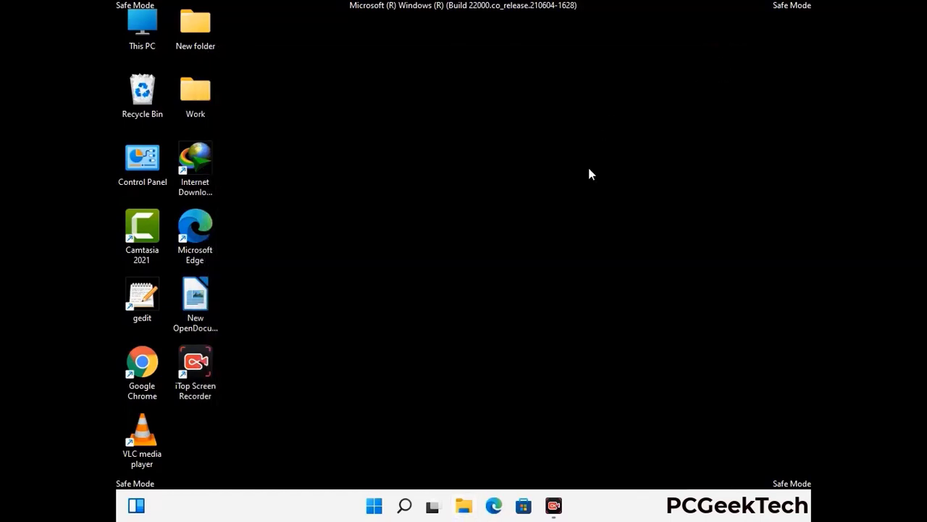
# - Move the Run dialog to mid-screen and run %ProgramData% to open the ProgramData folder
pyautogui.press('super+r')
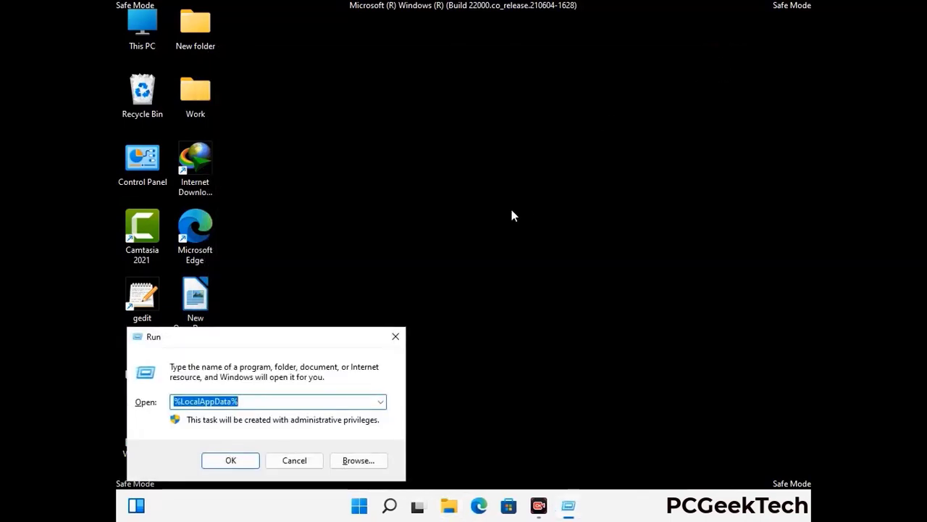
pyautogui.moveTo(236, 342); pyautogui.dragTo(424, 190)
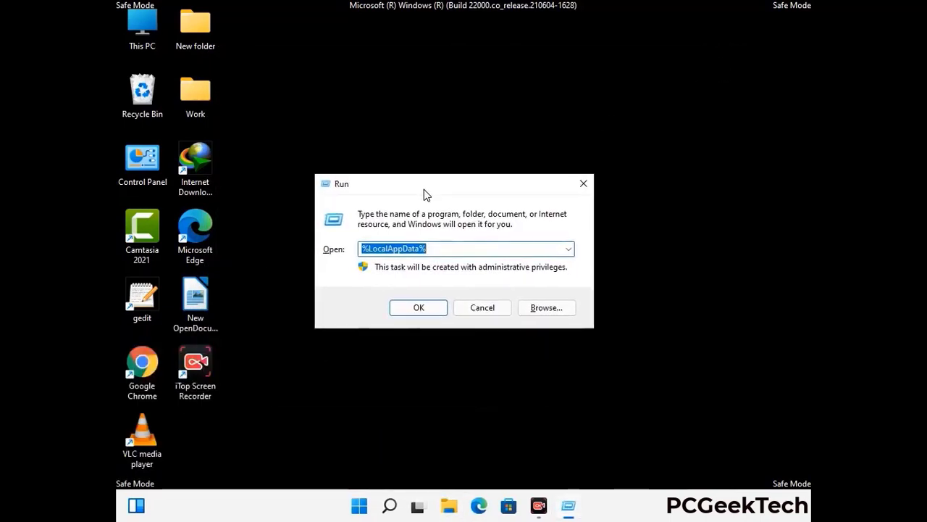
pyautogui.write('%')
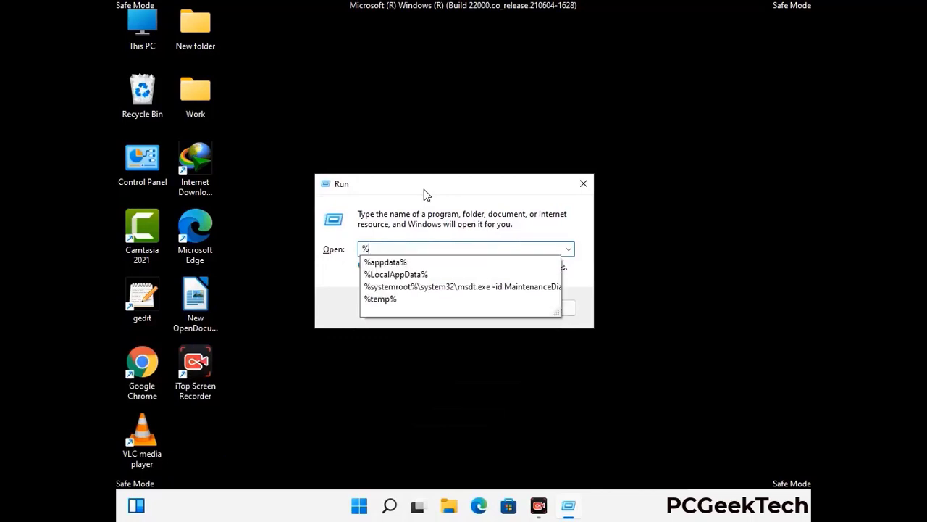
pyautogui.write('Pro')
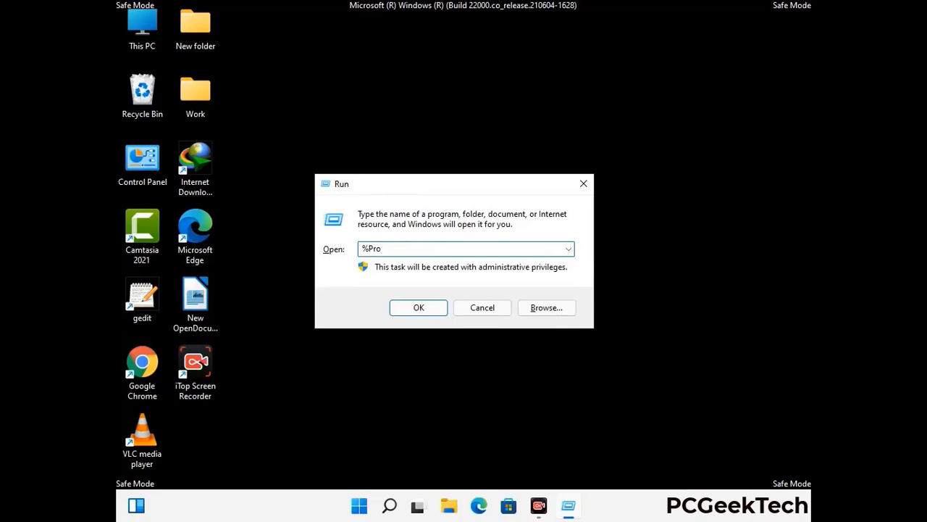
pyautogui.write('gramData%')
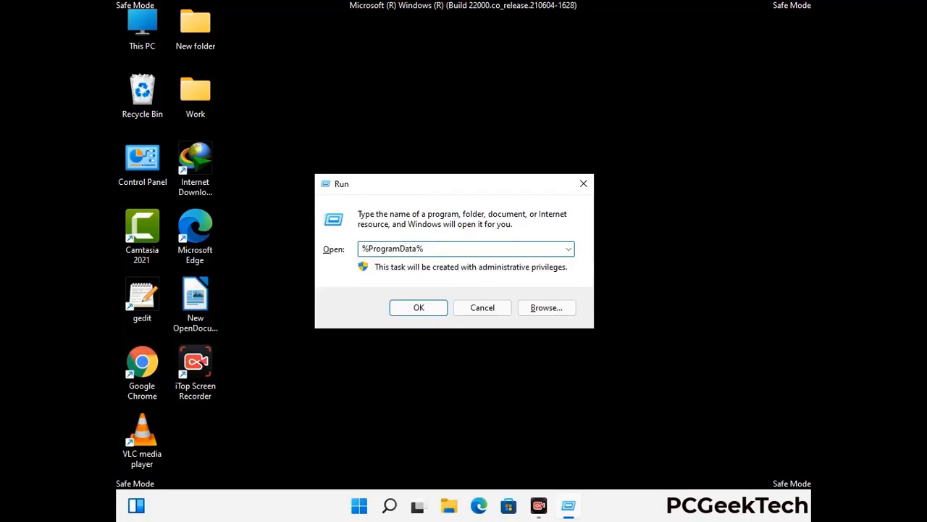
pyautogui.press('Return')
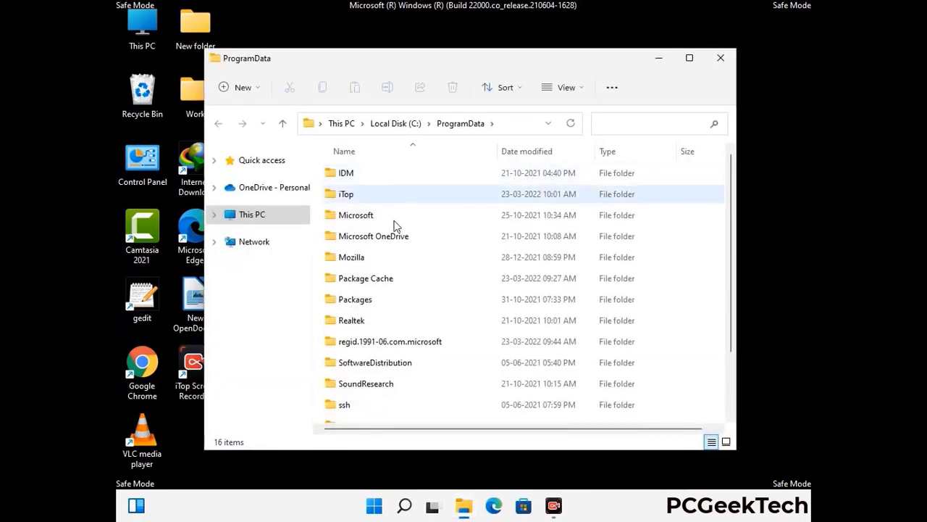
# - Delete the Mozilla folder from the ProgramData folder and close the folder window
pyautogui.scroll(-2, 426, 304)
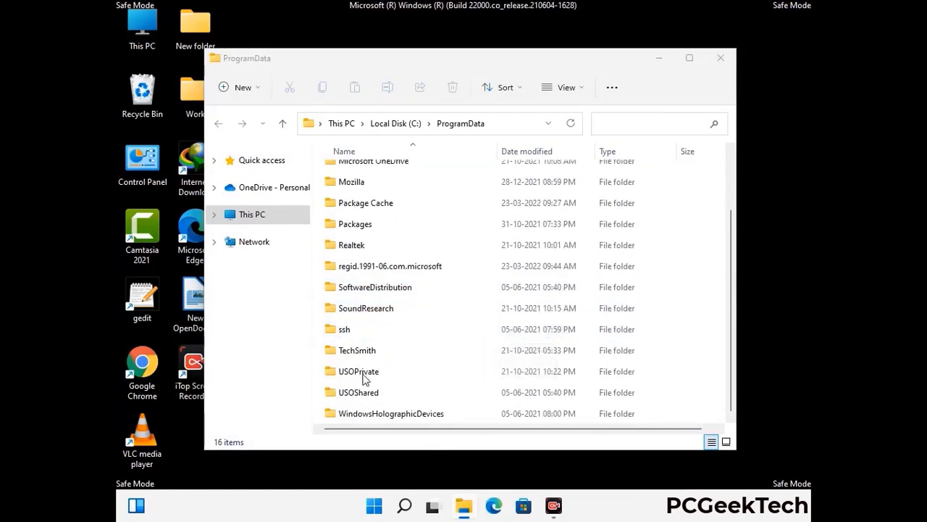
pyautogui.click(355, 182)
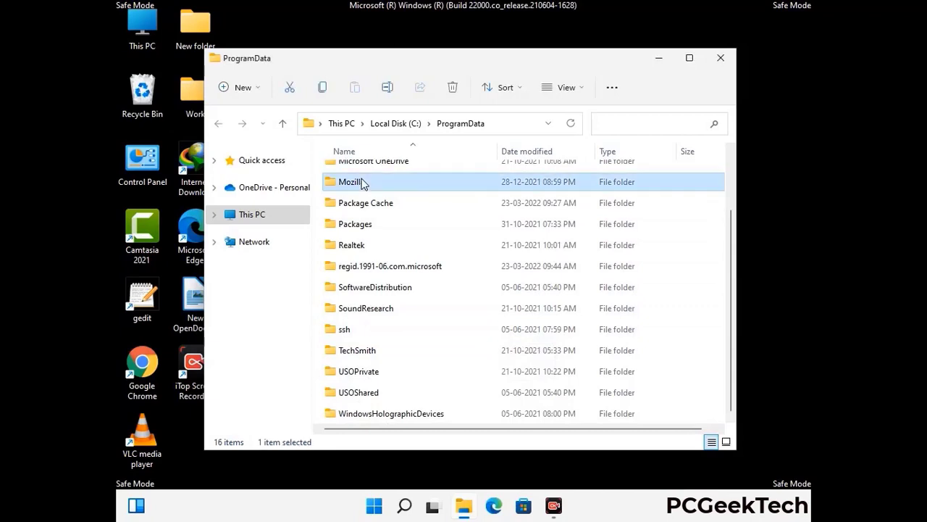
pyautogui.click(453, 87)
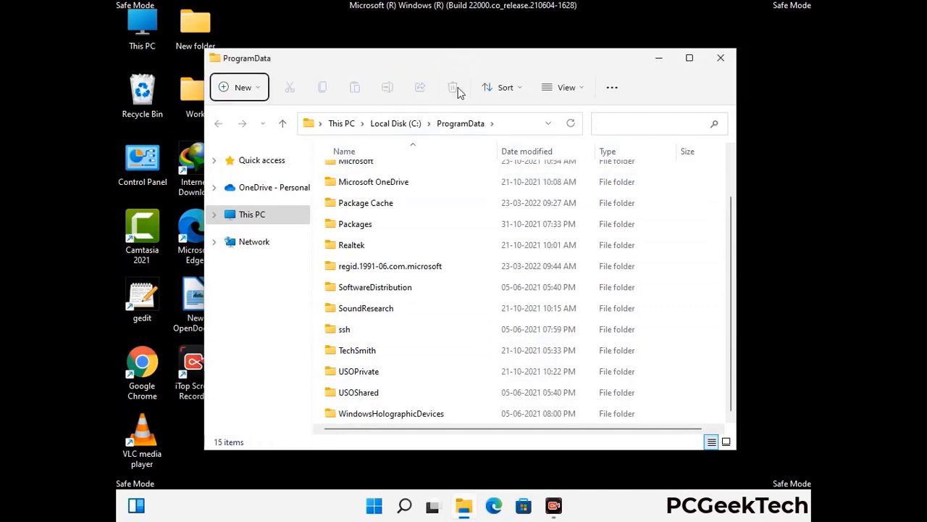
pyautogui.scroll(2, 476, 302)
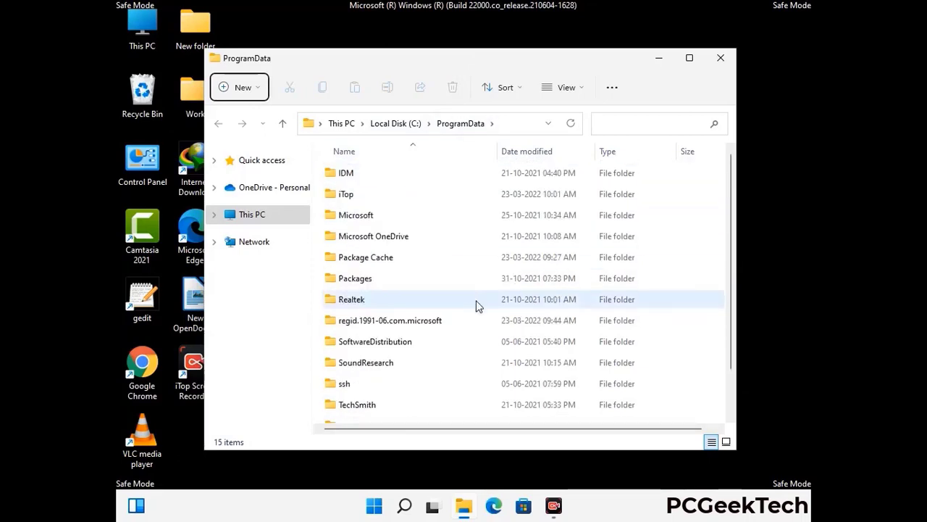
pyautogui.click(722, 58)
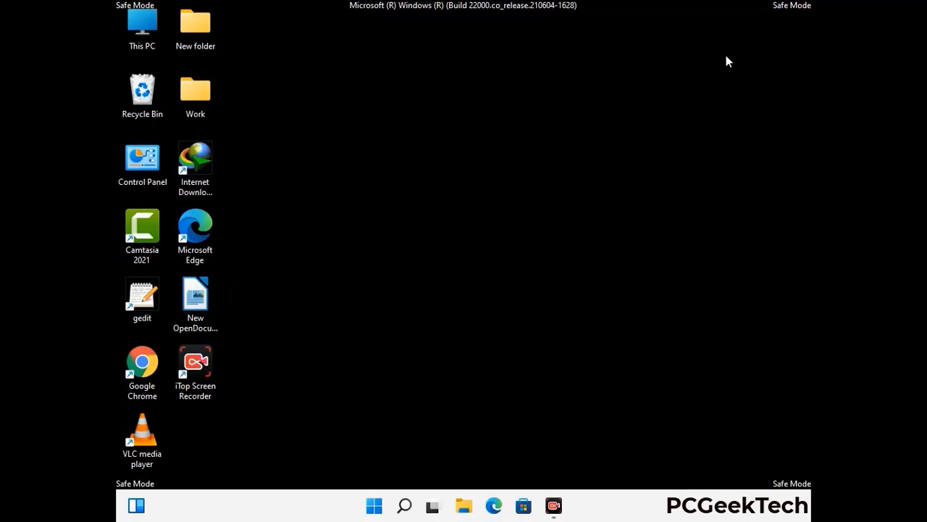
# - Move the Run dialog to mid-screen and run %WinDir% to open the Windows folder
pyautogui.press('super+r')
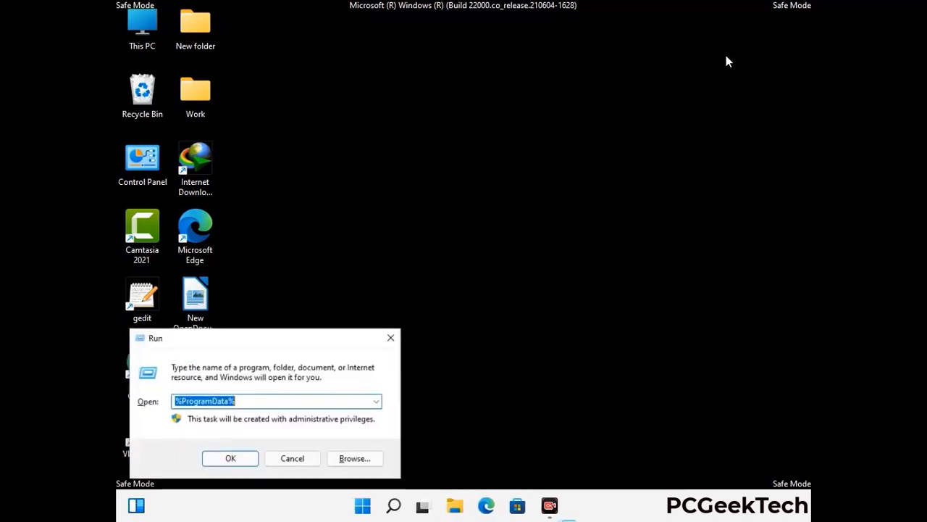
pyautogui.moveTo(302, 336); pyautogui.dragTo(482, 183)
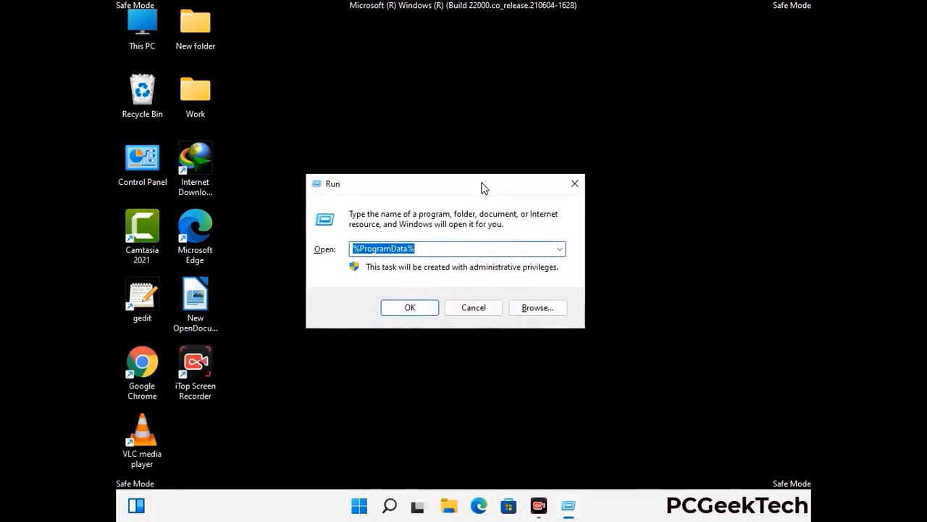
pyautogui.write('%WinDir')
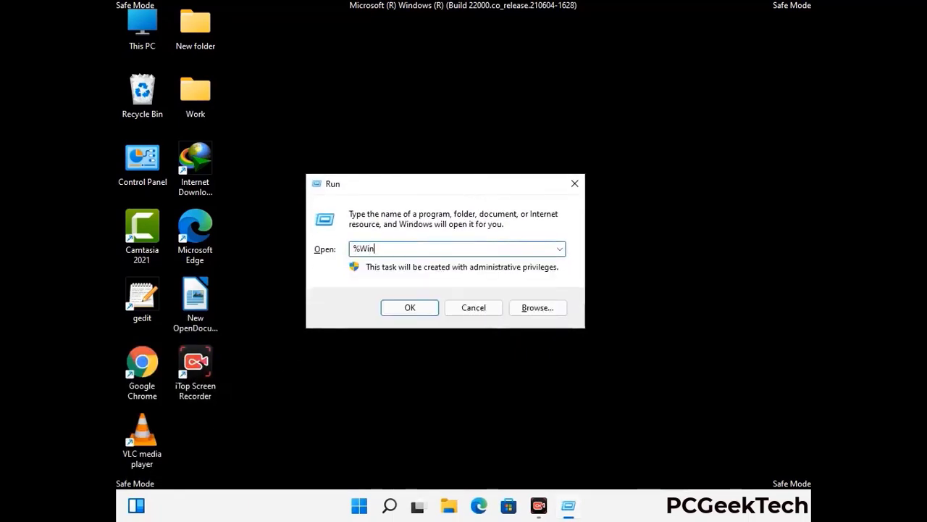
pyautogui.write('%')
pyautogui.press('Return')
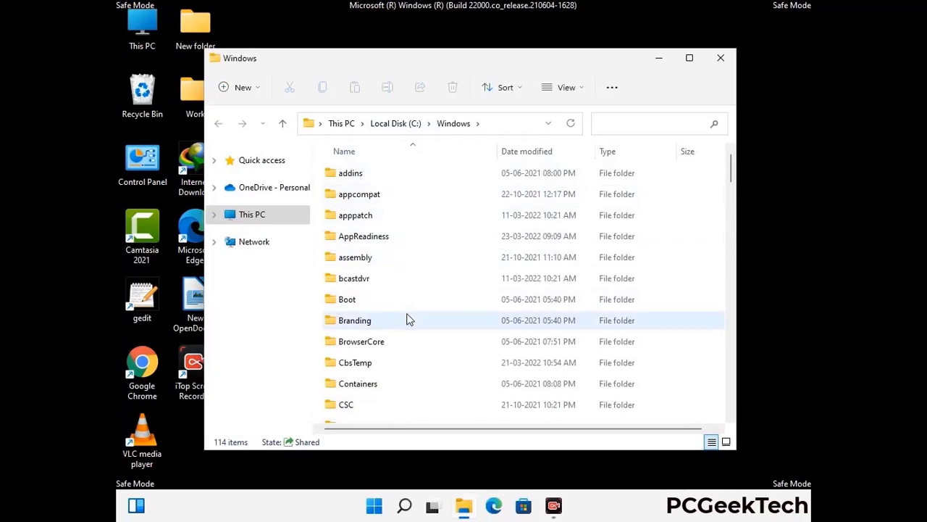
# - Look through the subfolders and files of the Windows folder for suspicious items, and close the folder window
pyautogui.scroll(-1, 406, 316)
pyautogui.scroll(-2, 409, 323)
pyautogui.scroll(-1, 410, 324)
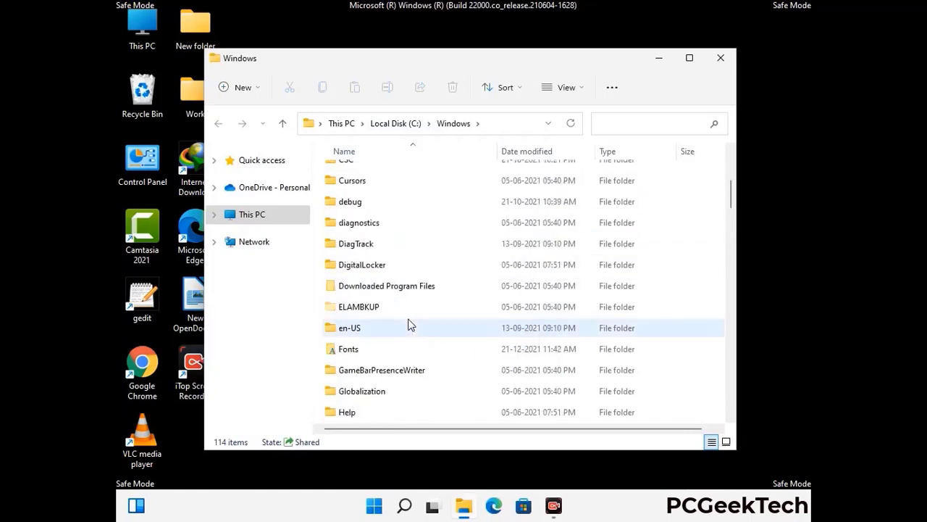
pyautogui.scroll(-3, 409, 323)
pyautogui.scroll(-2, 410, 326)
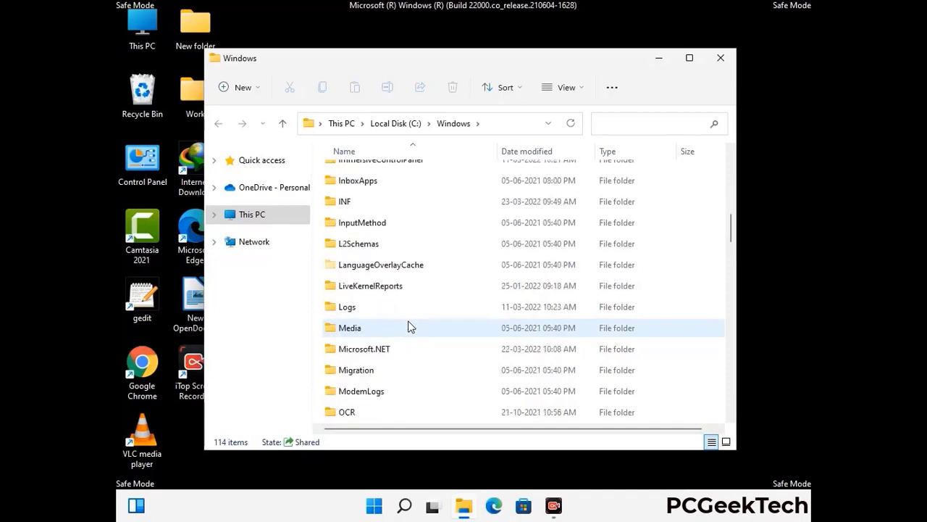
pyautogui.scroll(-4, 409, 327)
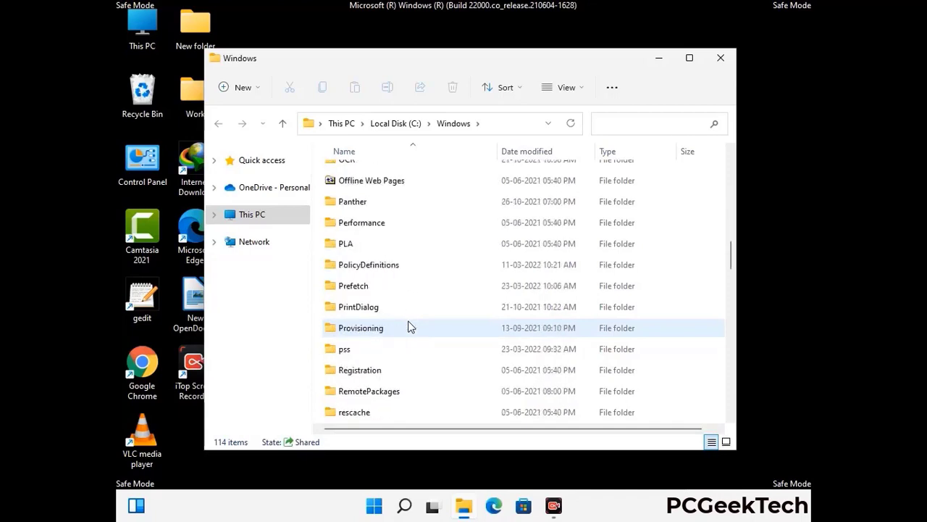
pyautogui.scroll(-7, 409, 326)
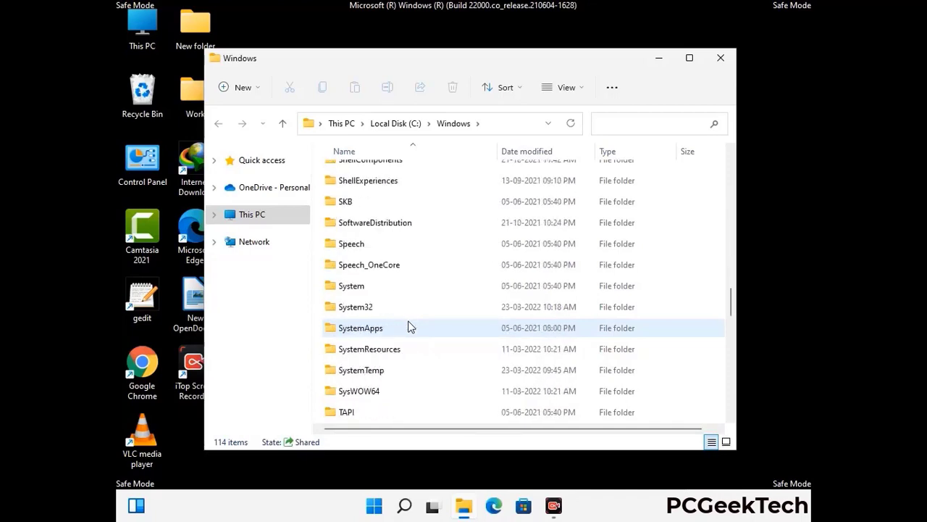
pyautogui.scroll(-7, 410, 327)
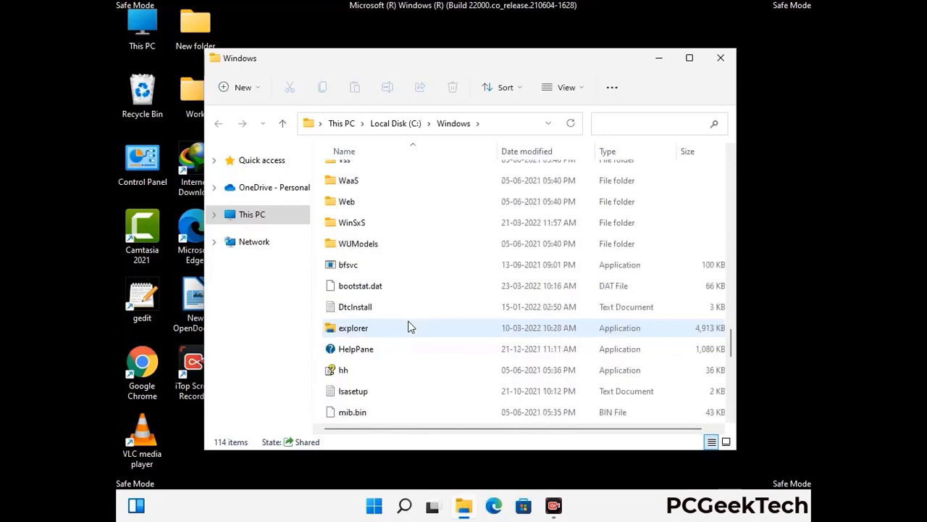
pyautogui.scroll(-6, 410, 327)
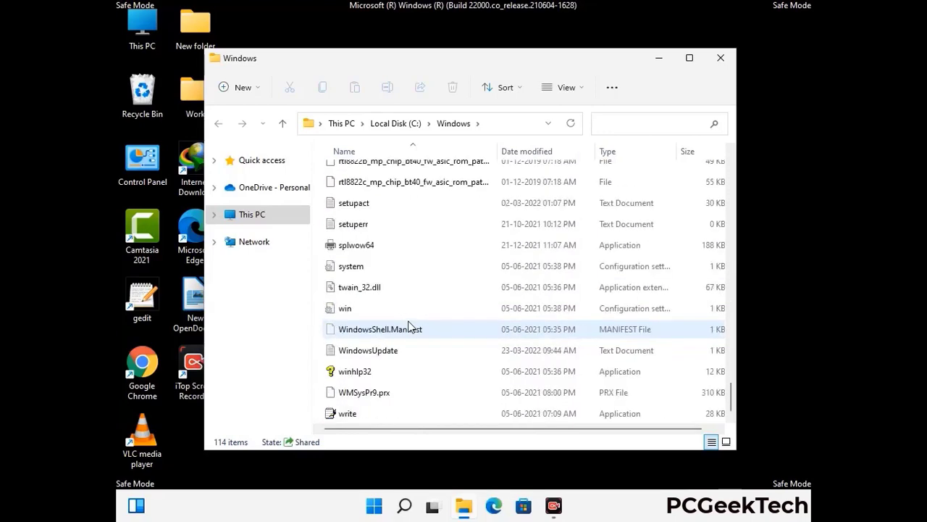
pyautogui.scroll(10, 410, 327)
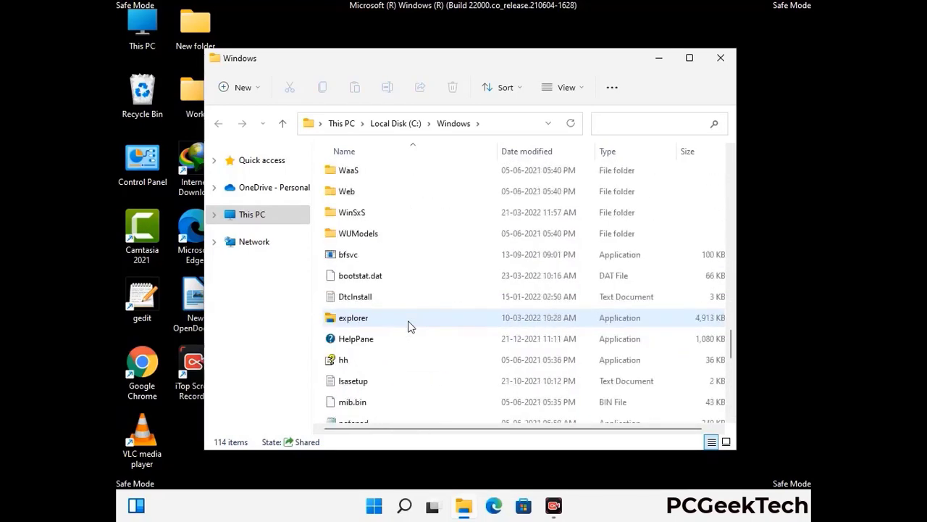
pyautogui.scroll(2, 410, 326)
pyautogui.scroll(3, 410, 327)
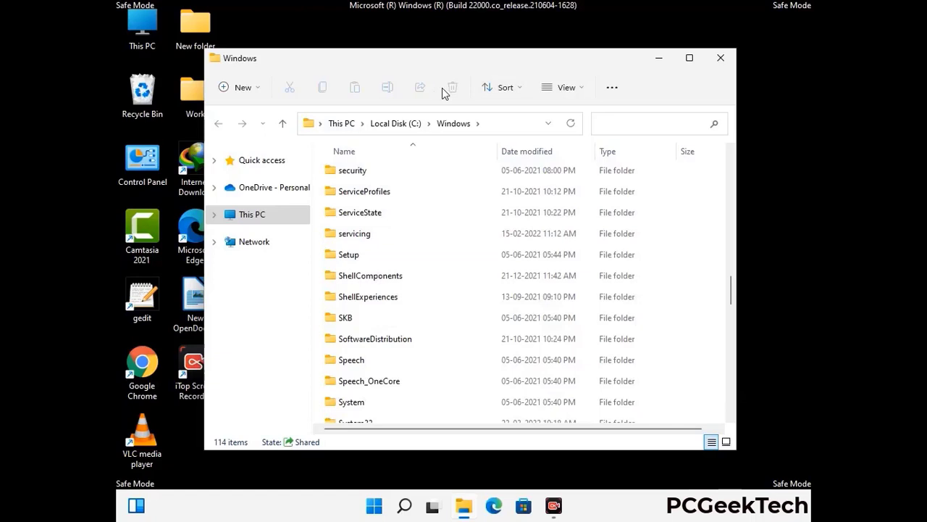
pyautogui.click(726, 60)
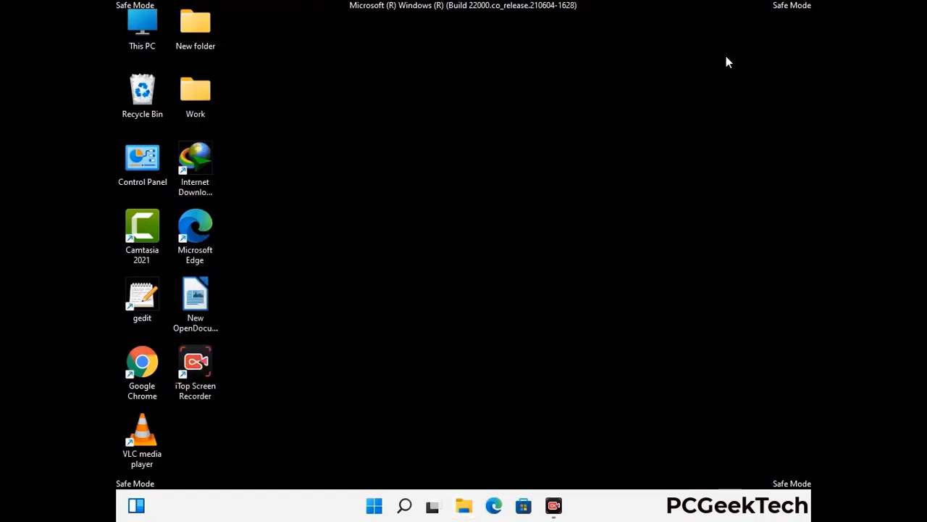
# - Move the Run dialog to mid-screen and run %temp% to open the user's Temp folder
pyautogui.press('super+r')
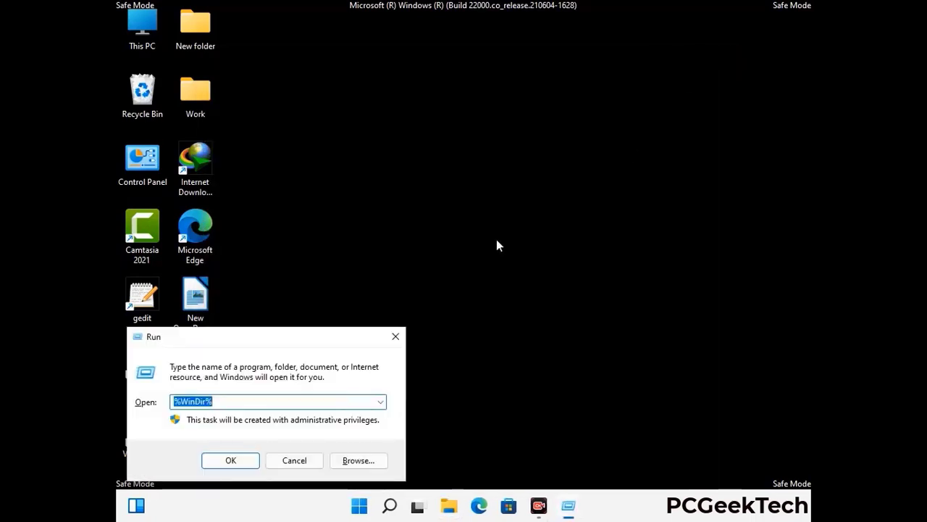
pyautogui.moveTo(306, 341); pyautogui.dragTo(527, 125)
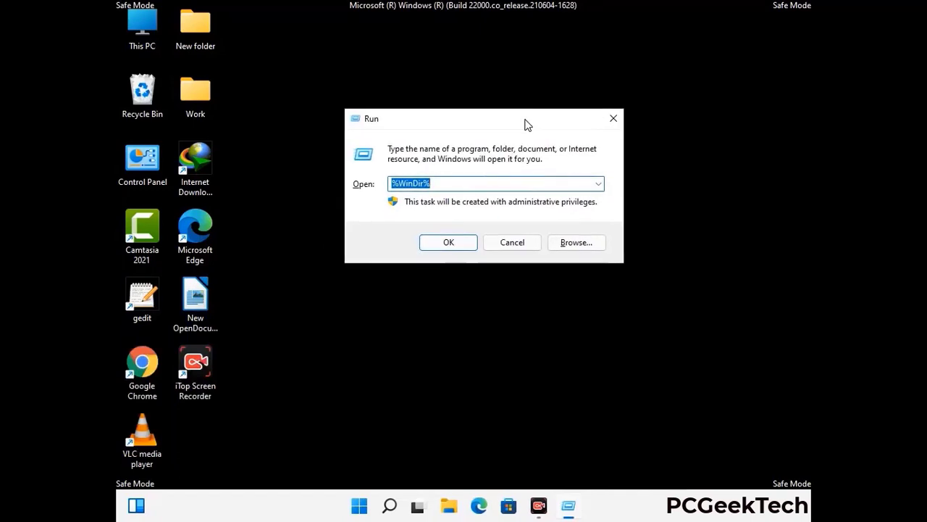
pyautogui.write('%temp')
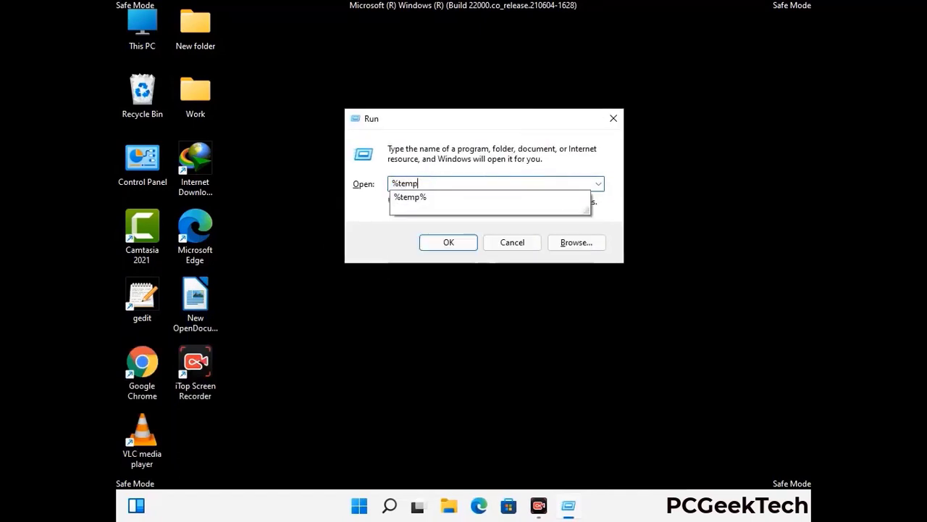
pyautogui.write('%')
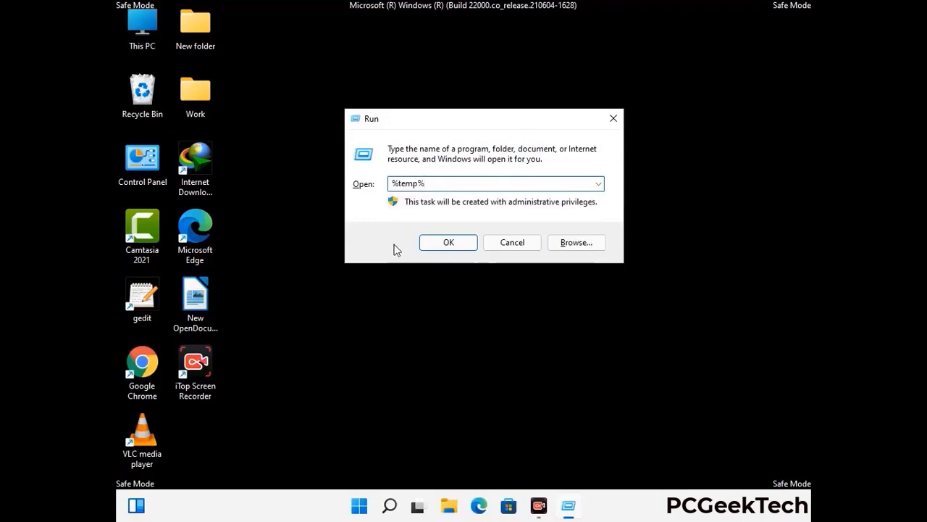
pyautogui.click(464, 241)
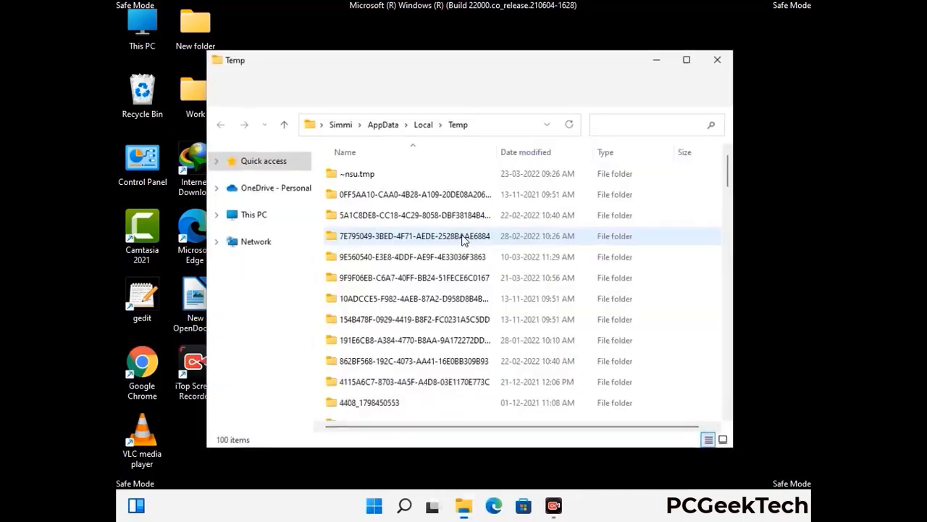
# - Delete all items in the user's AppData Temp folder and close the folder window
pyautogui.click(420, 278)
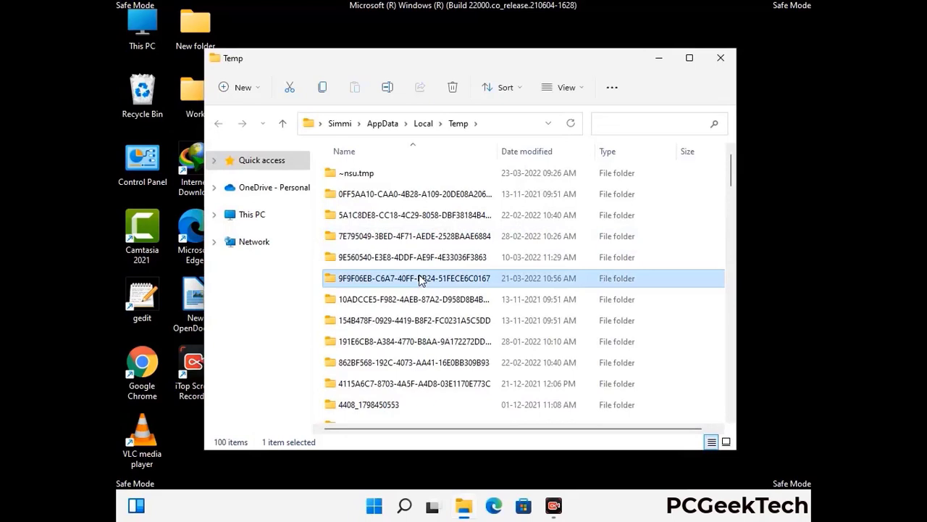
pyautogui.hotkey('ctrl', 'a')
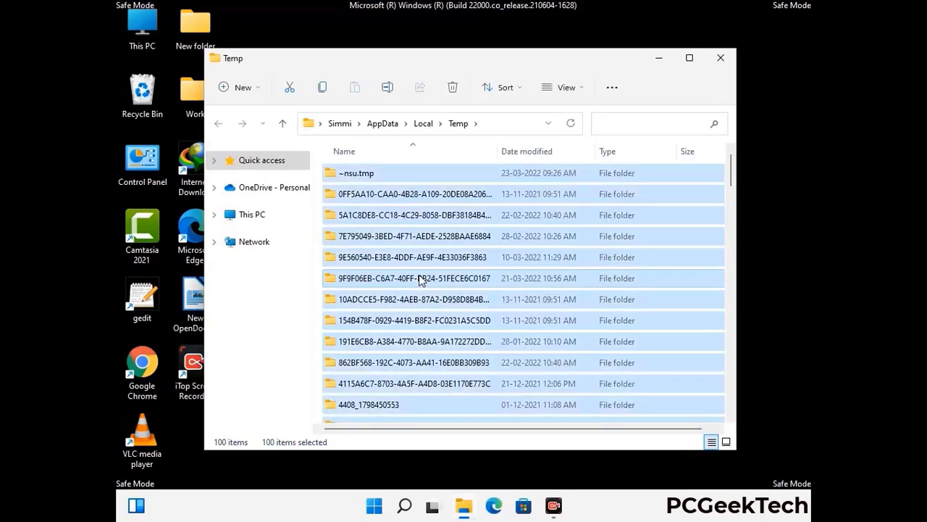
pyautogui.click(454, 87)
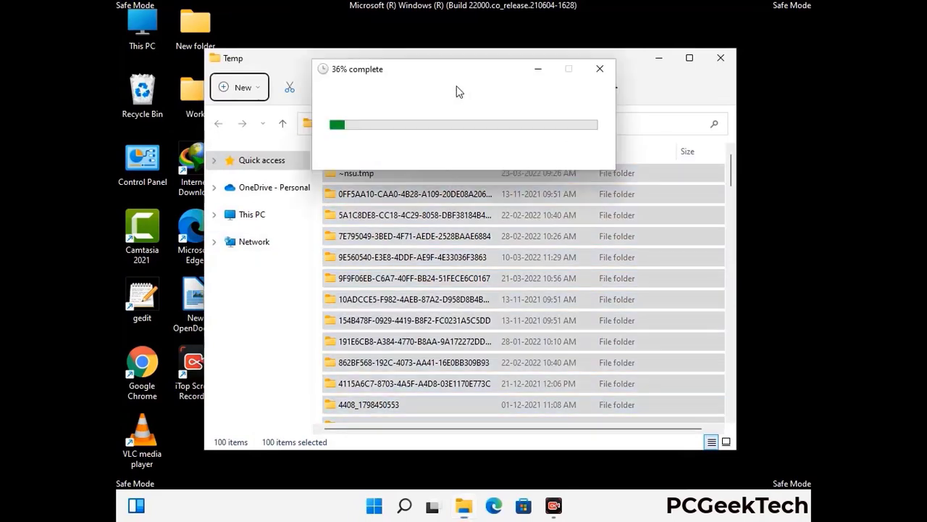
pyautogui.click(721, 58)
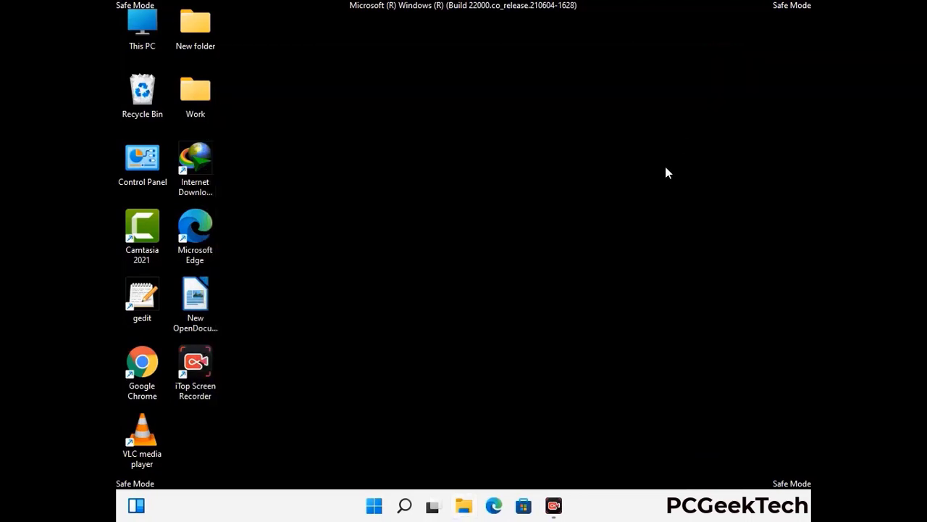
# - Move the Run dialog to mid-screen and run temp to open the Windows Temp folder
pyautogui.press('super+r')
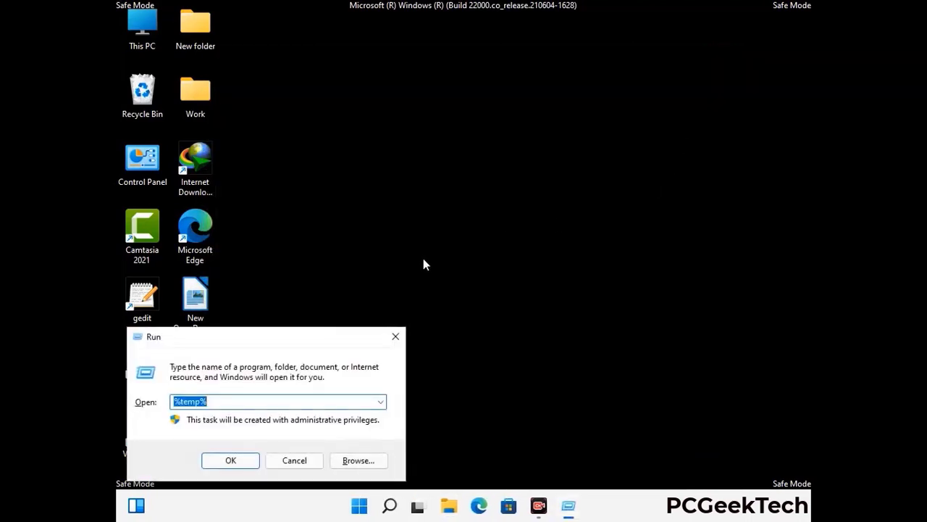
pyautogui.moveTo(316, 332); pyautogui.dragTo(530, 135)
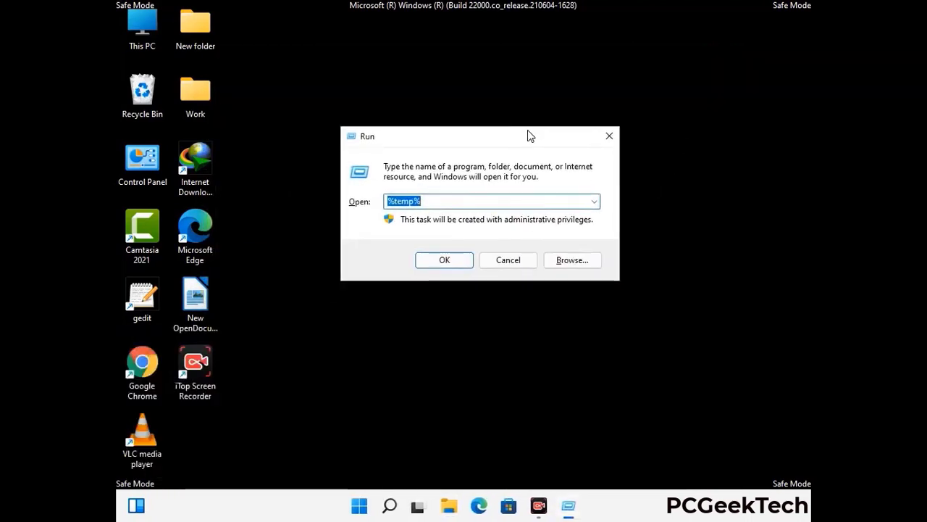
pyautogui.write('temp')
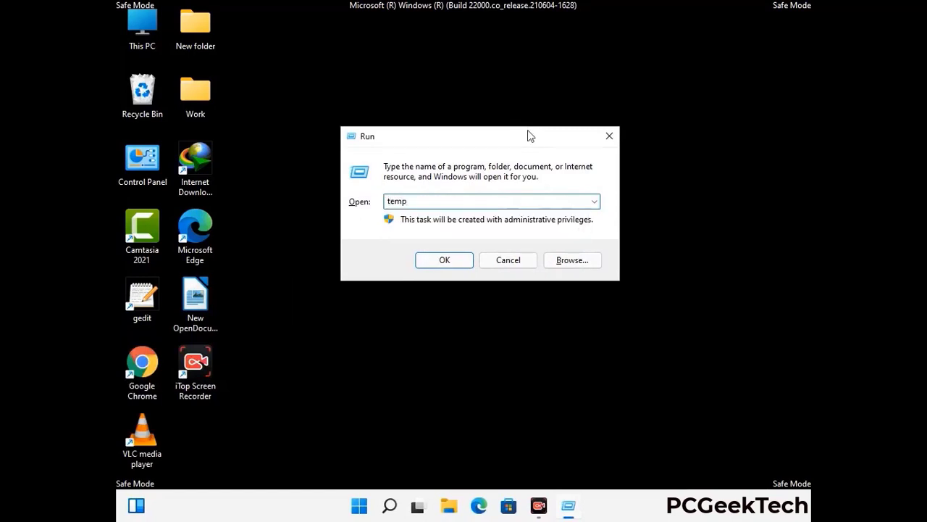
pyautogui.press('Return')
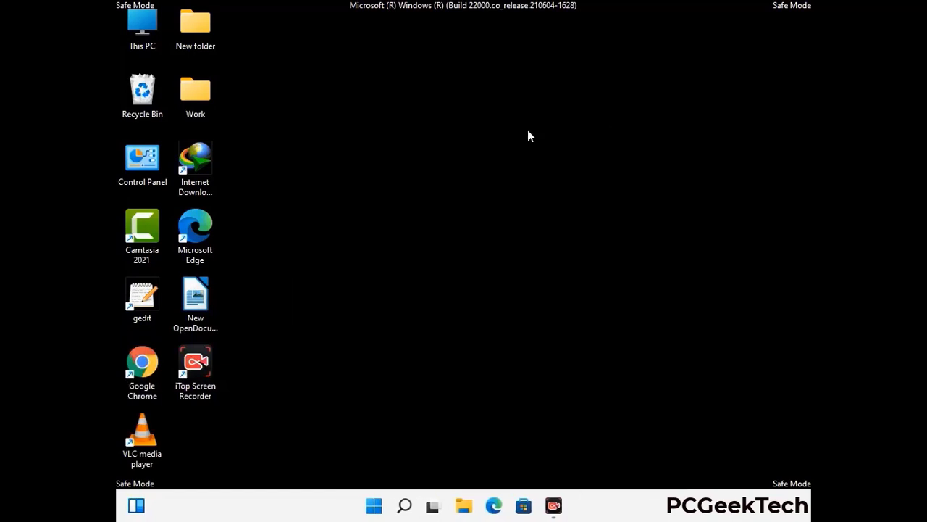
# - Delete all files and folders in the Windows Temp folder and close the folder window
pyautogui.hotkey('ctrl', 'a')
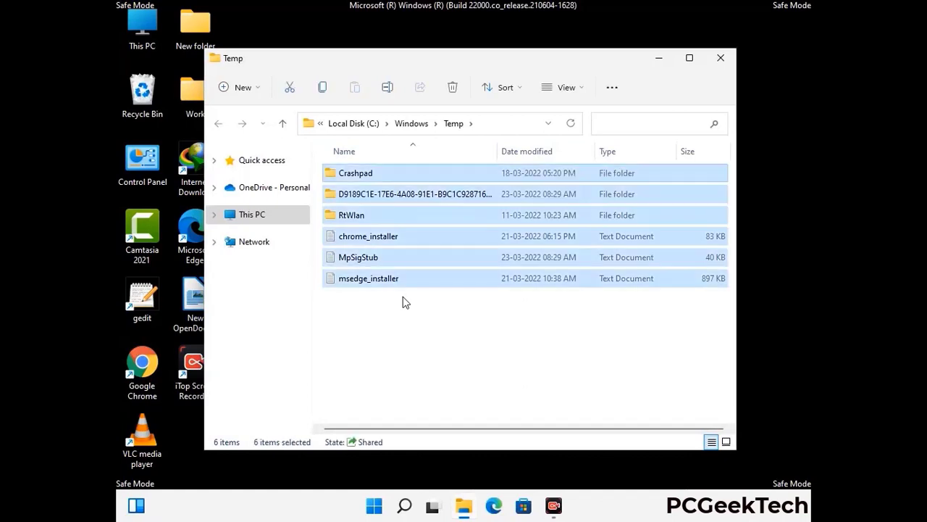
pyautogui.click(453, 87)
pyautogui.click(725, 61)
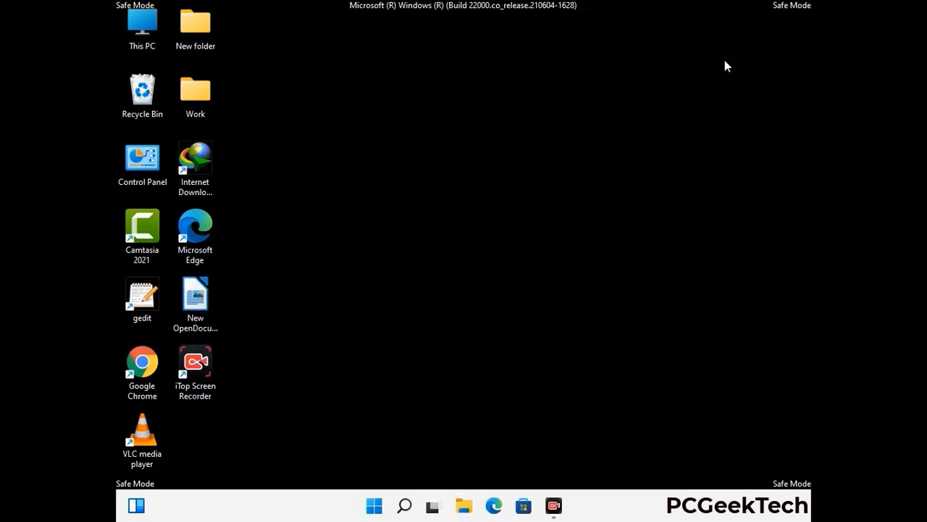
# - Move the Run dialog to mid-screen and run regedit to open the Registry Editor
pyautogui.press('super+r')
pyautogui.moveTo(282, 338); pyautogui.dragTo(483, 116)
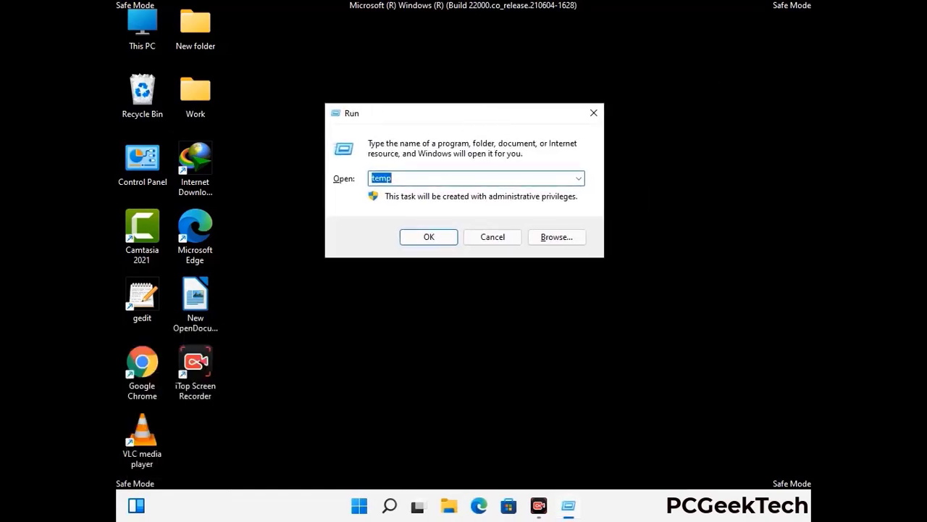
pyautogui.write('regedit')
pyautogui.press('Return')
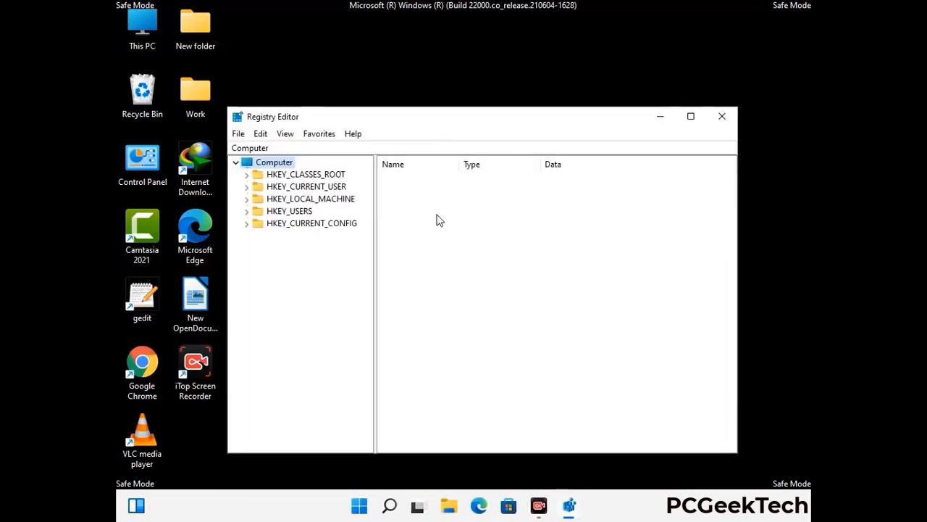
# - Expand HKEY_CURRENT_USER and its Software key, and open the Microsoft key inside it
pyautogui.click(311, 198)
pyautogui.click(246, 186)
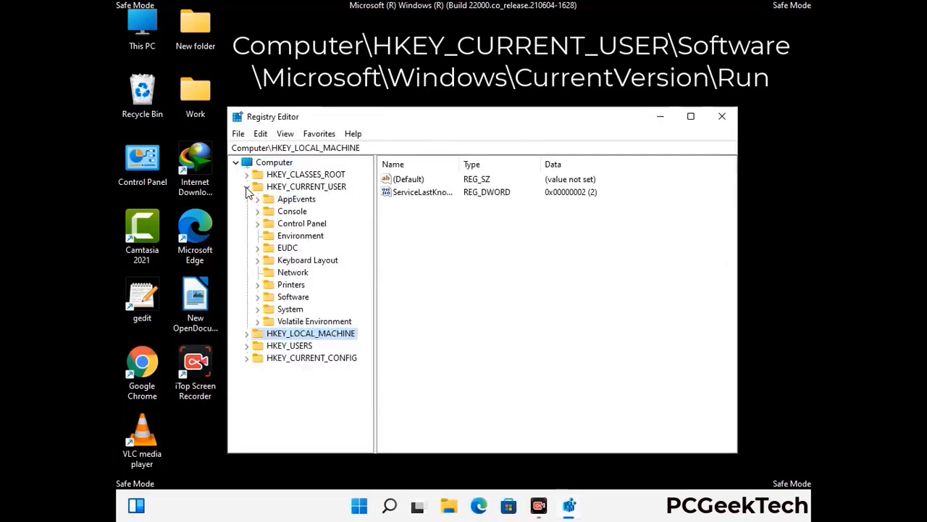
pyautogui.click(290, 299)
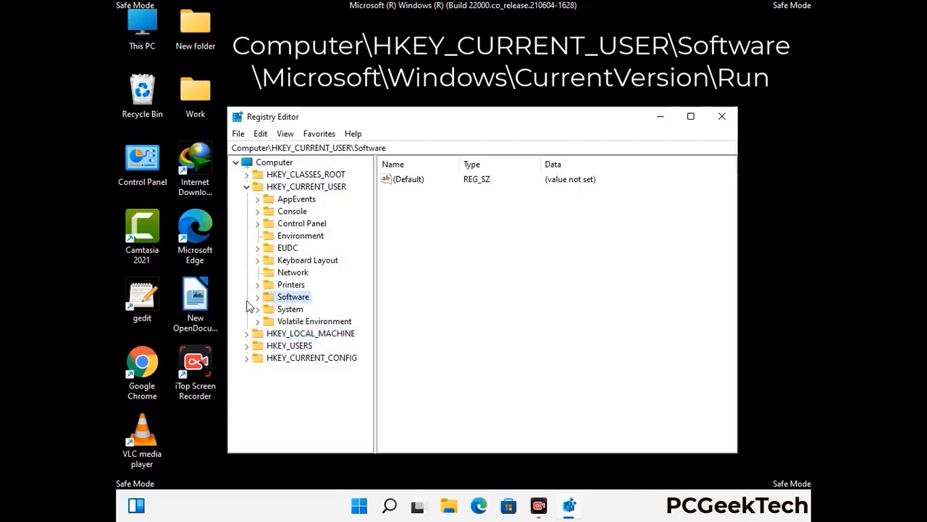
pyautogui.click(256, 298)
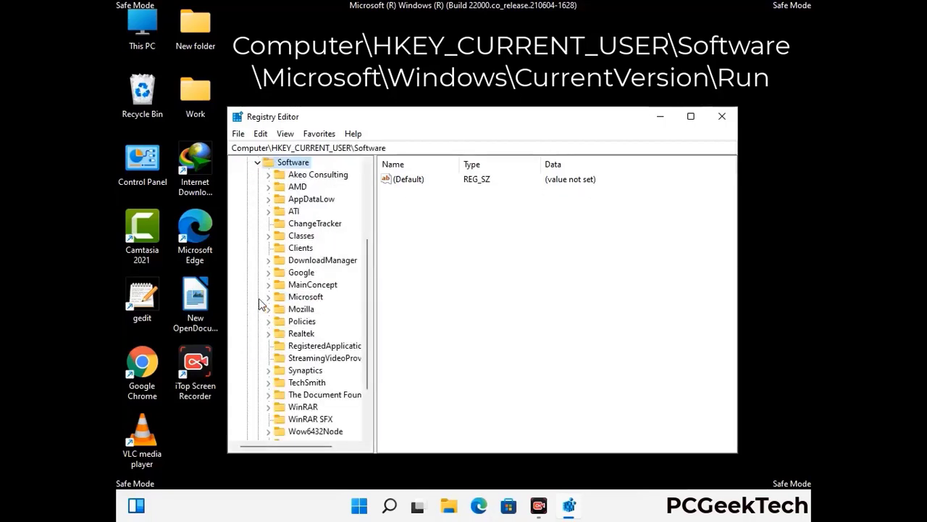
pyautogui.doubleClick(303, 297)
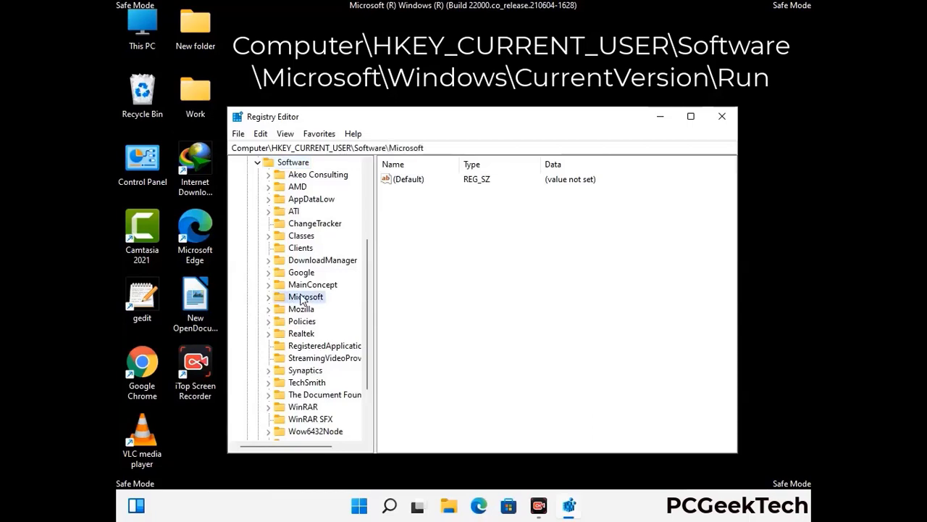
# - Find the Windows key among the Microsoft subkeys and expand it
pyautogui.scroll(-5, 338, 314)
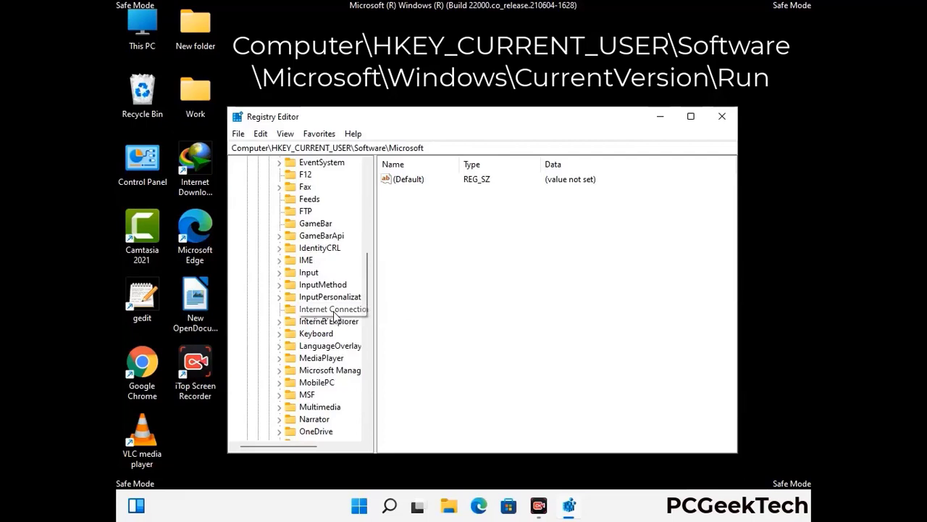
pyautogui.scroll(-3, 335, 317)
pyautogui.scroll(-6, 336, 317)
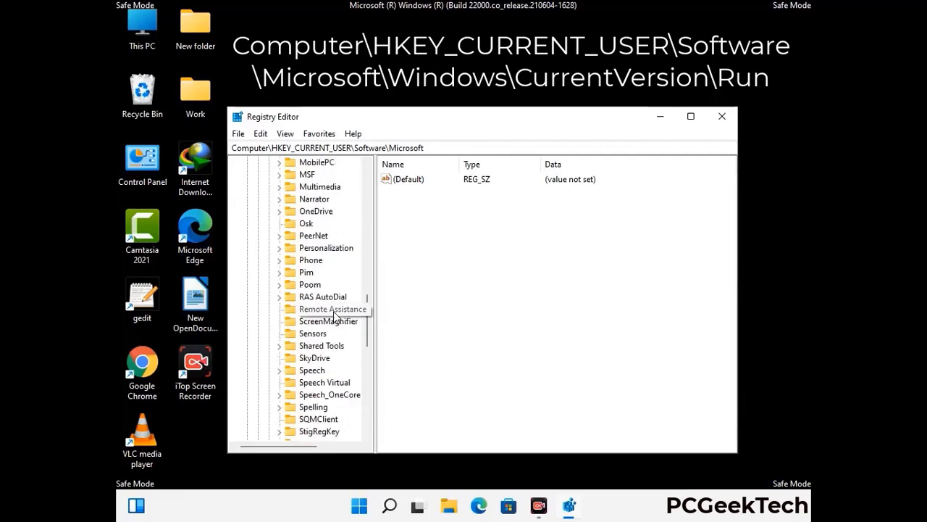
pyautogui.scroll(-3, 336, 317)
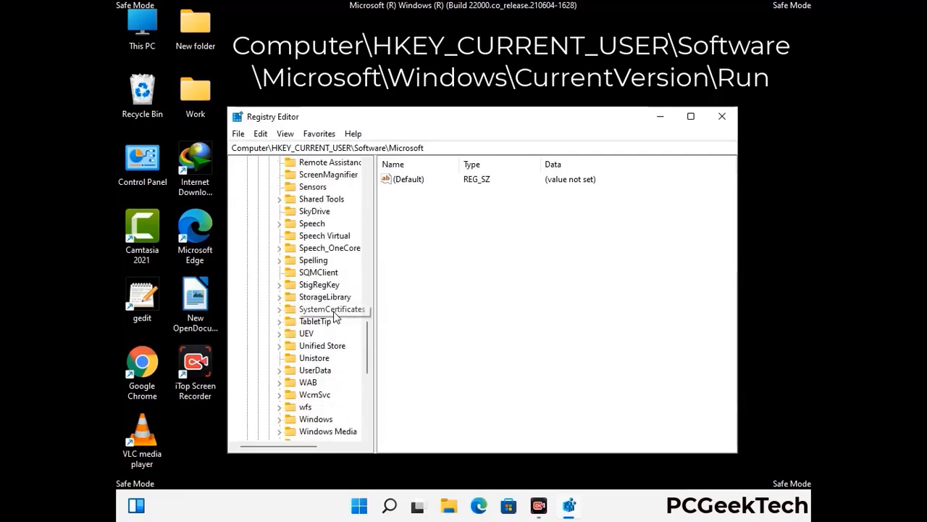
pyautogui.doubleClick(326, 346)
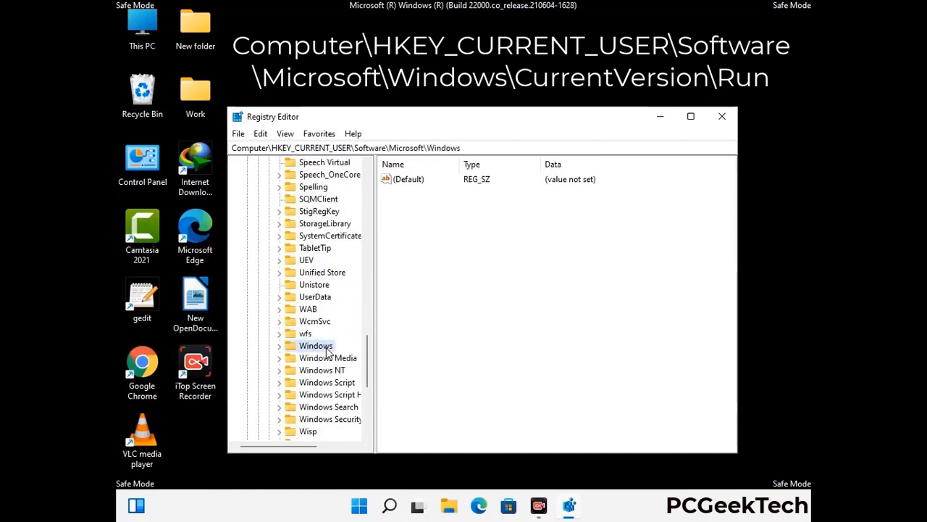
# - Expand the CurrentVersion key under Windows and select its Run key to show the startup entries
pyautogui.scroll(-1, 337, 342)
pyautogui.click(336, 334)
pyautogui.doubleClick(337, 334)
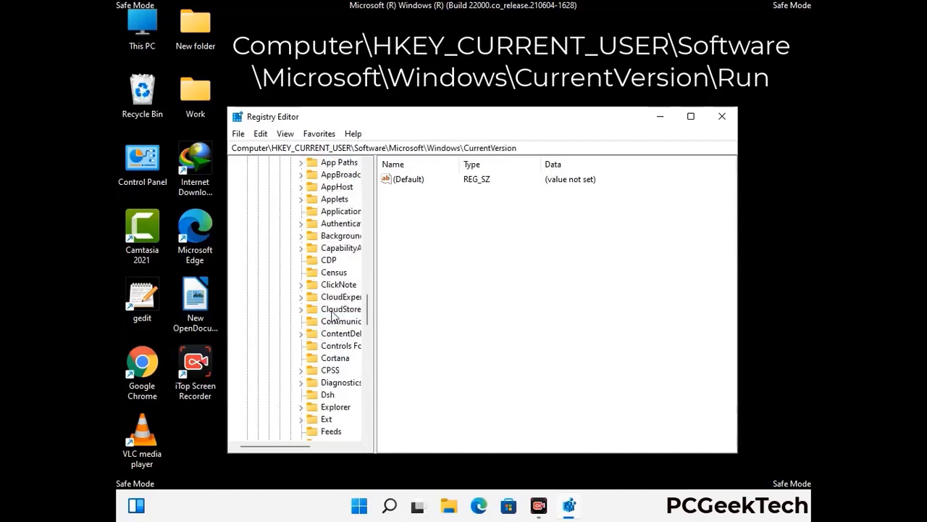
pyautogui.scroll(-5, 333, 322)
pyautogui.scroll(-4, 333, 316)
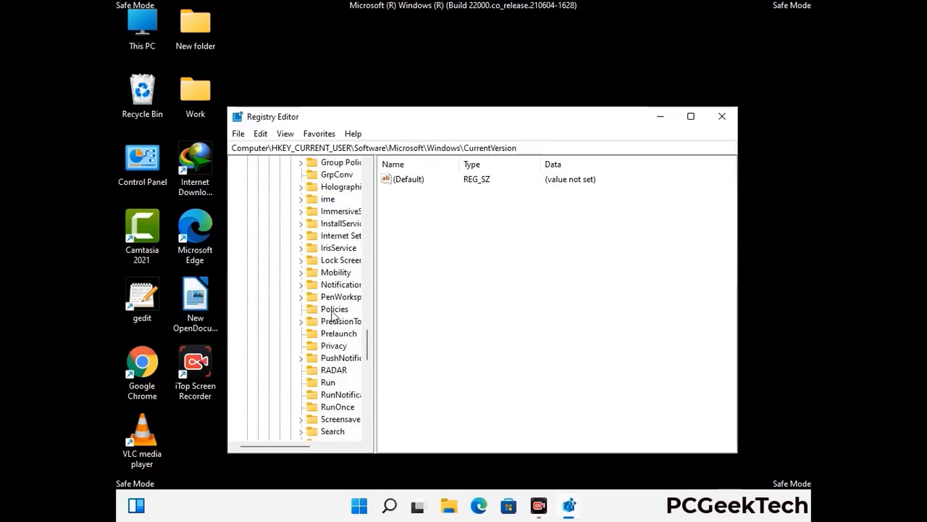
pyautogui.scroll(-1, 333, 316)
pyautogui.click(330, 348)
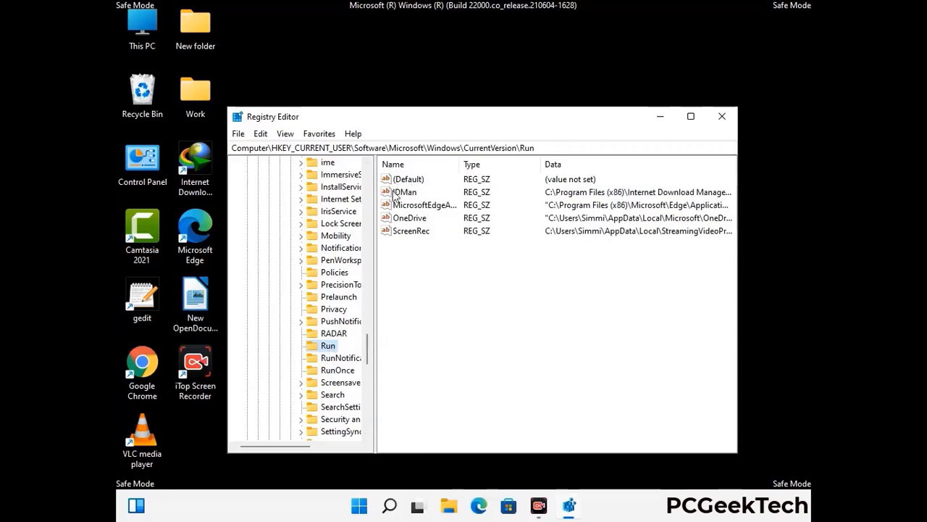
# - Delete the ScreenRec value from the current user's Run key and confirm the permanent deletion
pyautogui.click(410, 233)
pyautogui.click(419, 234)
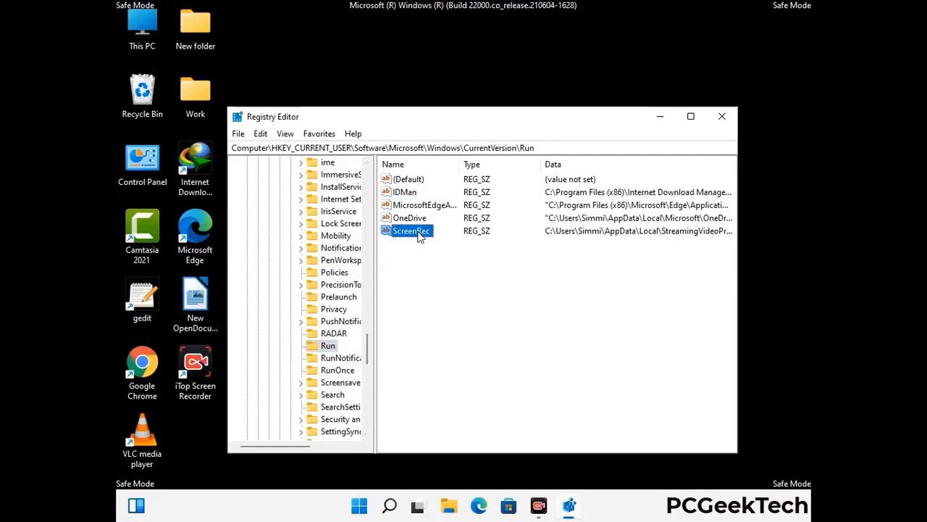
pyautogui.rightClick(420, 236)
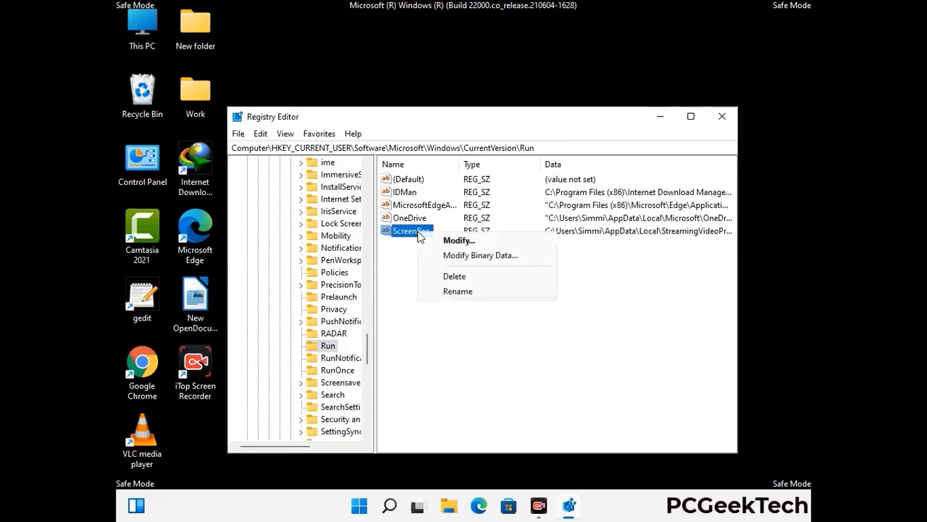
pyautogui.click(445, 275)
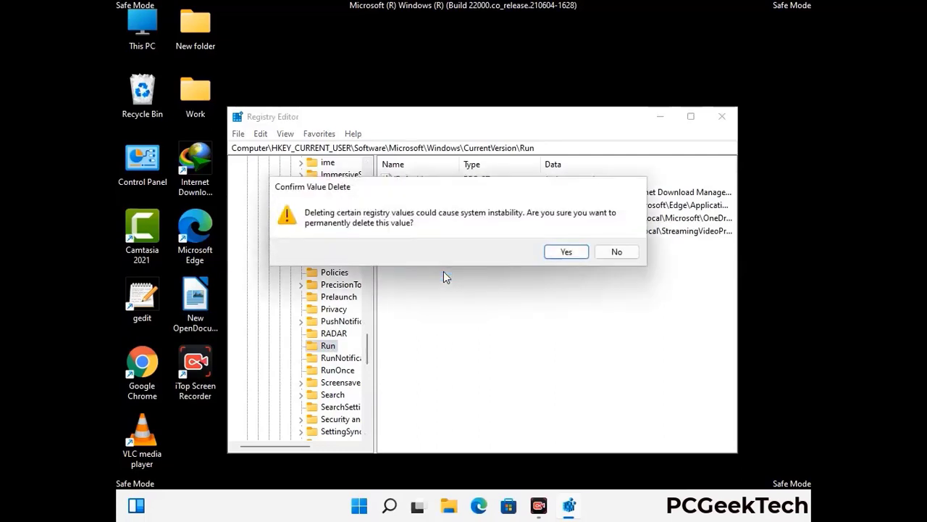
pyautogui.click(580, 254)
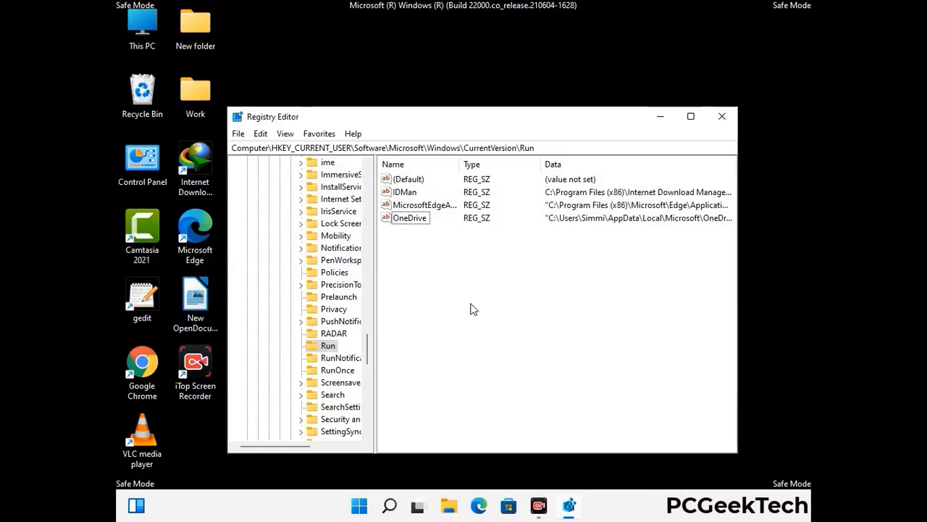
# - Search the registry for "Virus Name" across keys, values and data
pyautogui.hotkey('ctrl', 'f')
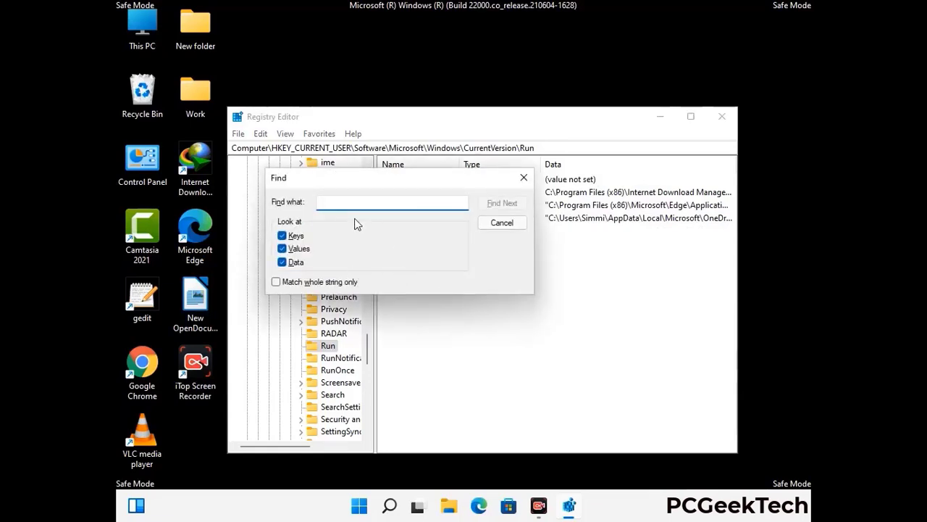
pyautogui.write('Virus ')
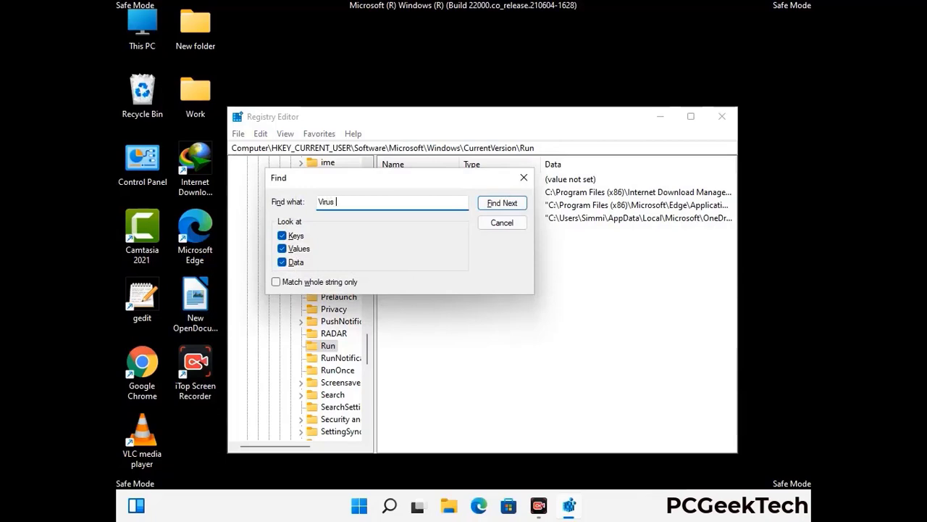
pyautogui.write('Name')
pyautogui.click(491, 205)
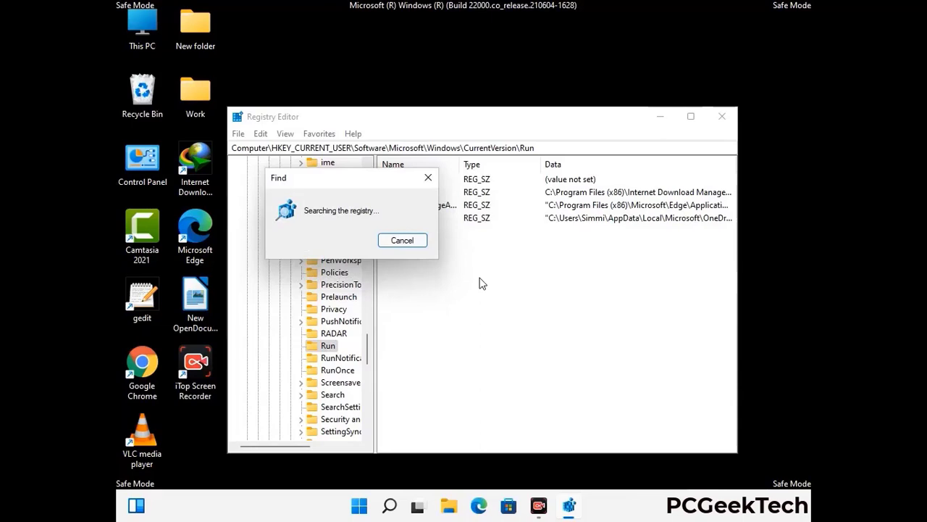
# - Stop the running registry search and close the Registry Editor
pyautogui.click(429, 178)
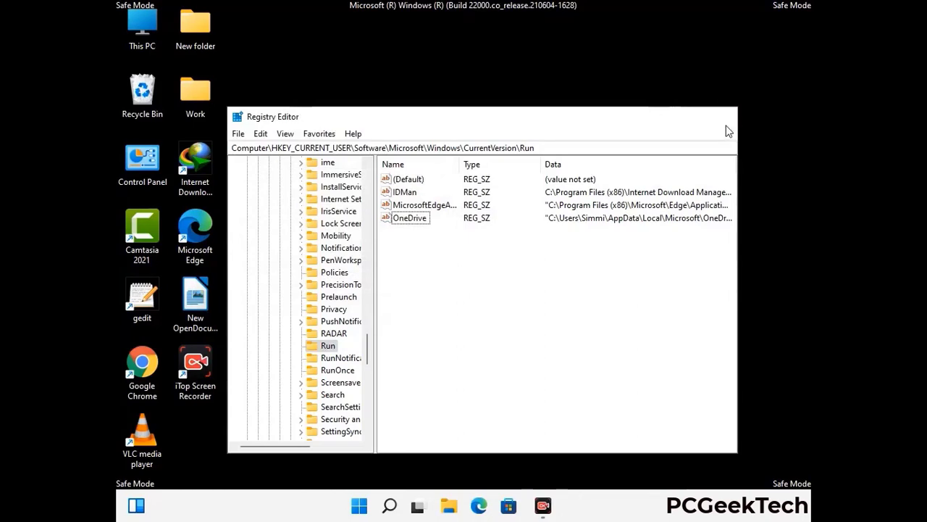
pyautogui.click(722, 116)
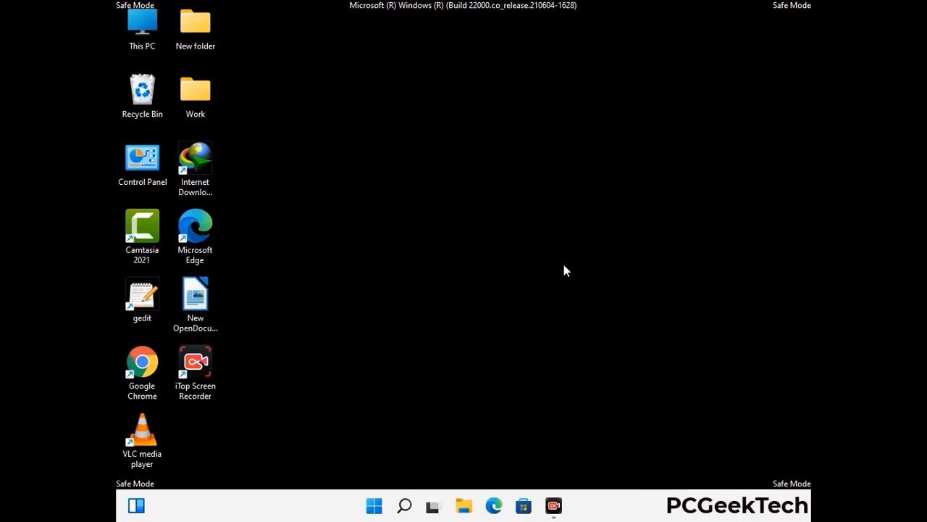
# - Open System Configuration with the msconfig command and turn off Safe boot in the Windows 11 boot options
pyautogui.press('super+r')
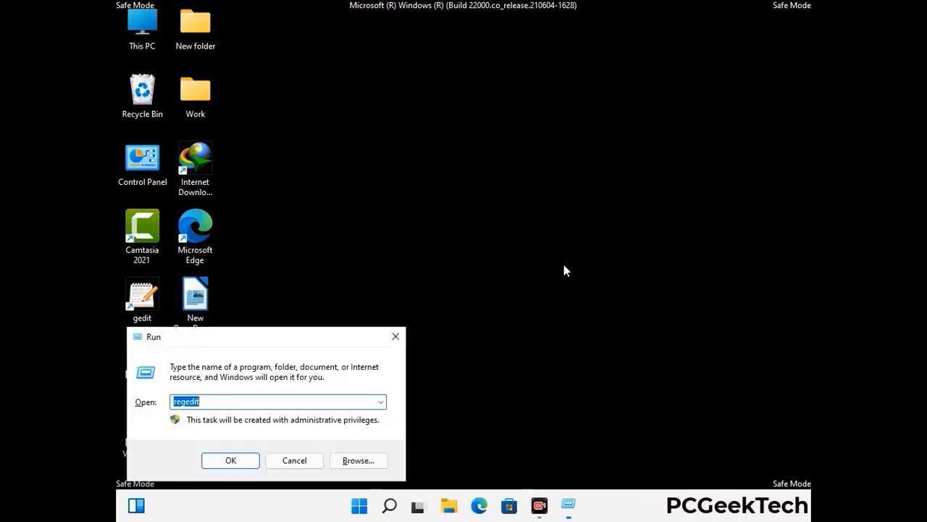
pyautogui.moveTo(270, 338); pyautogui.dragTo(475, 143)
pyautogui.write('msconfig')
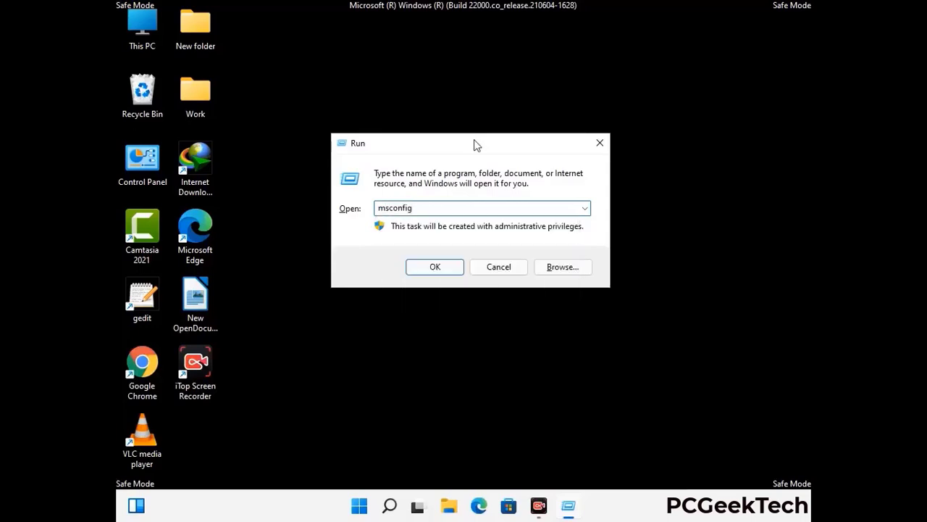
pyautogui.click(432, 266)
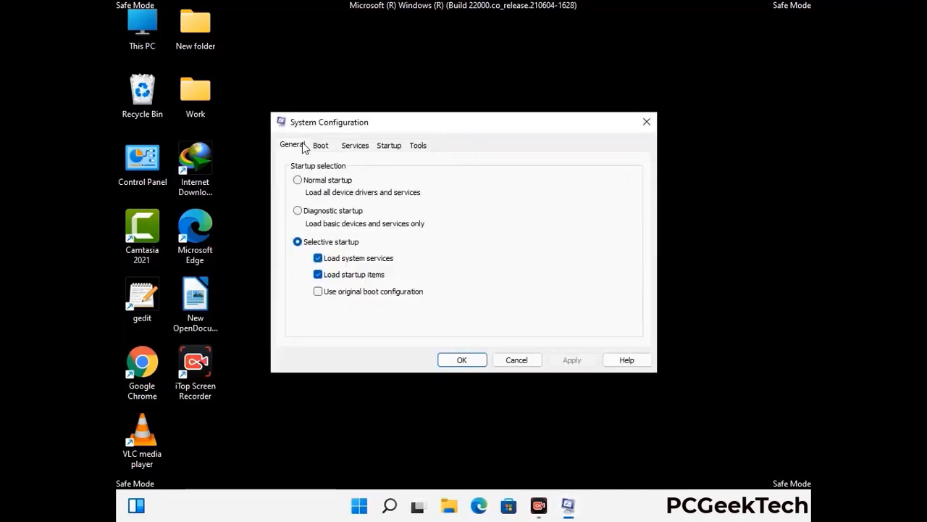
pyautogui.click(320, 145)
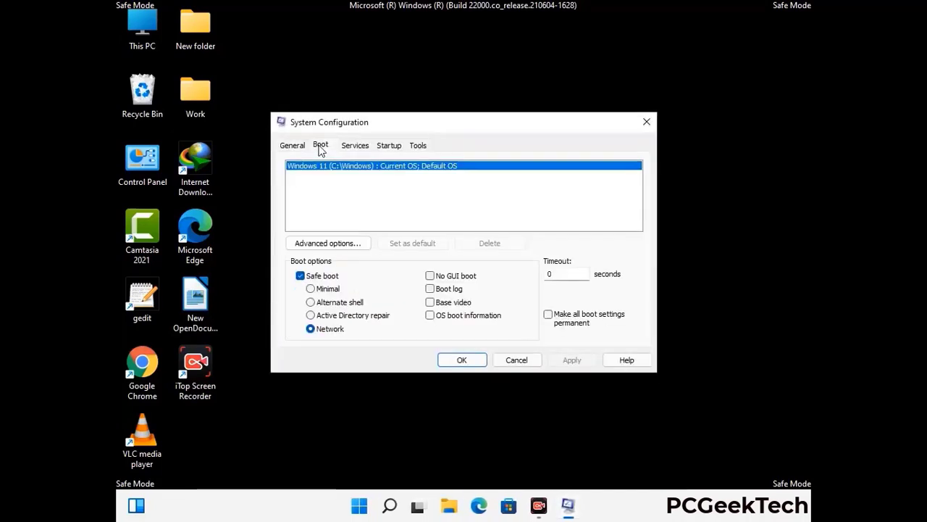
pyautogui.click(300, 276)
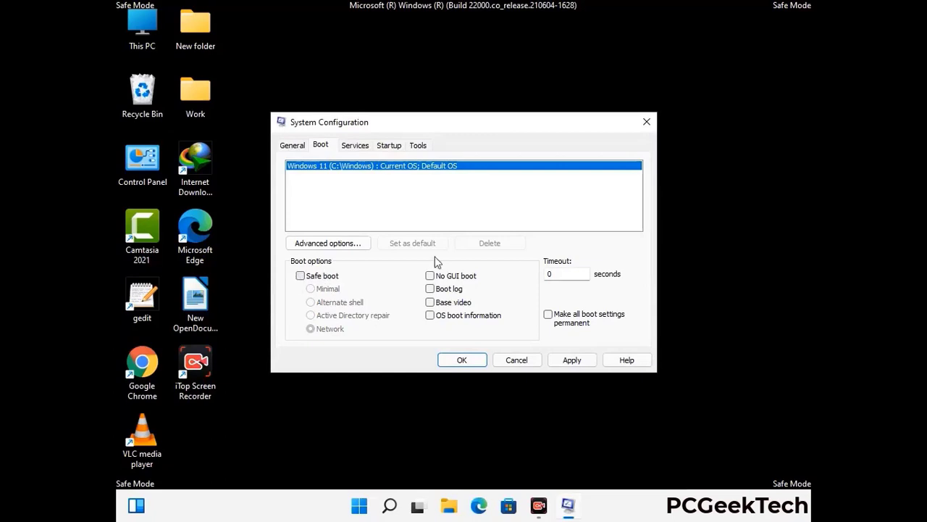